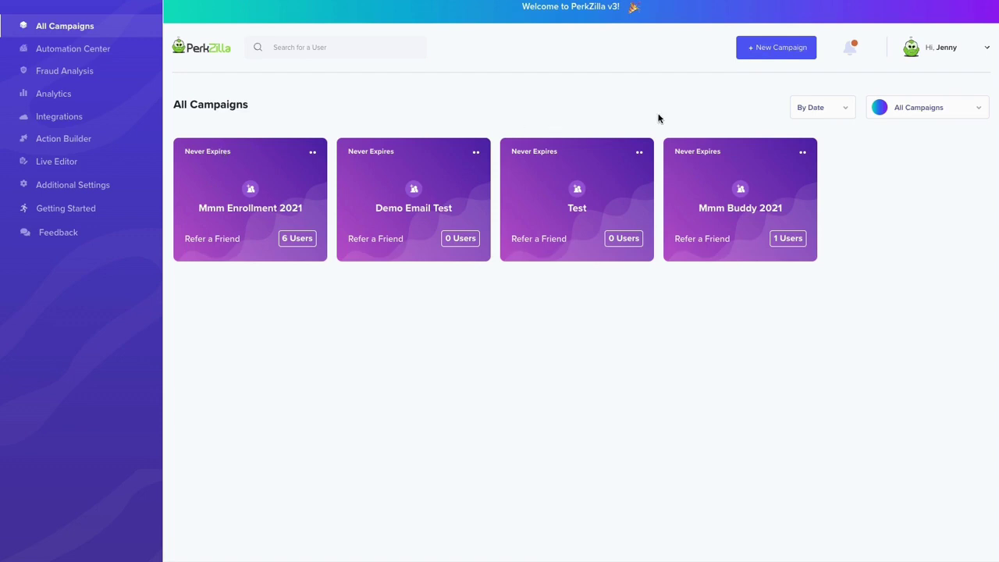
Open the + New Campaign type chooser and highlight the Refer a Friend option
click(767, 60)
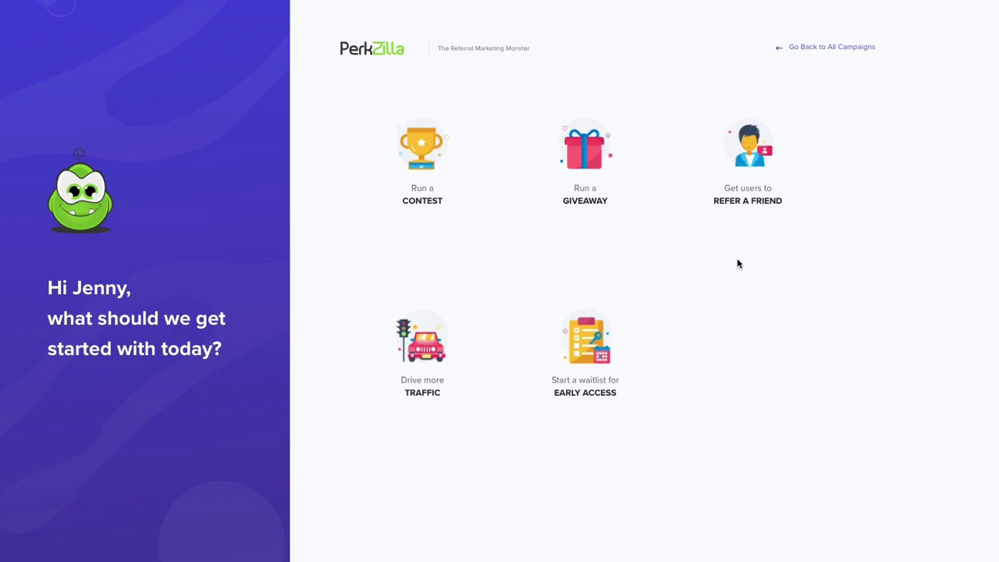
Return to All Campaigns, open the Mmm Enrollment 2021 card's options, then go to Automation Center
mouse_move(750, 245)
click(803, 53)
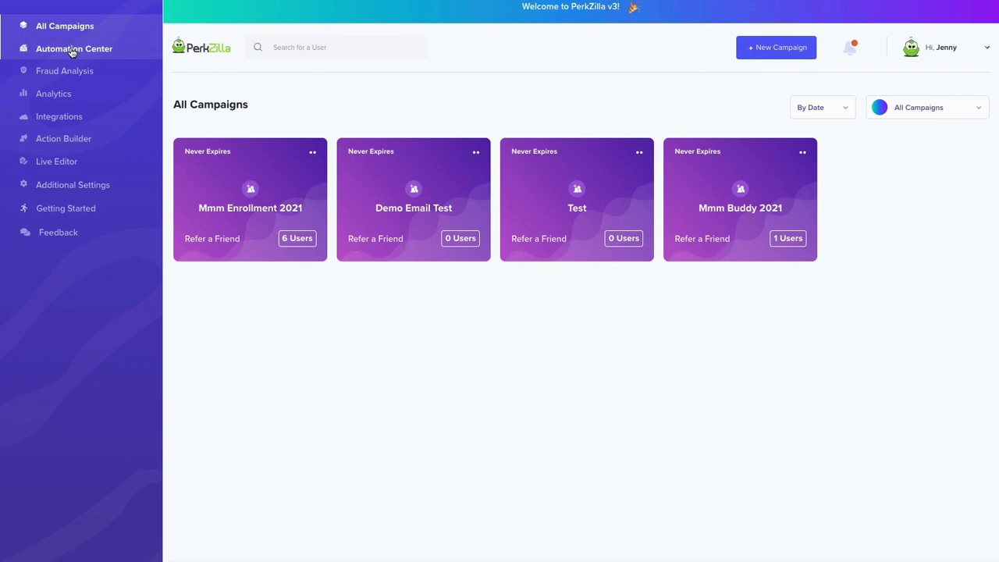
click(312, 152)
click(66, 50)
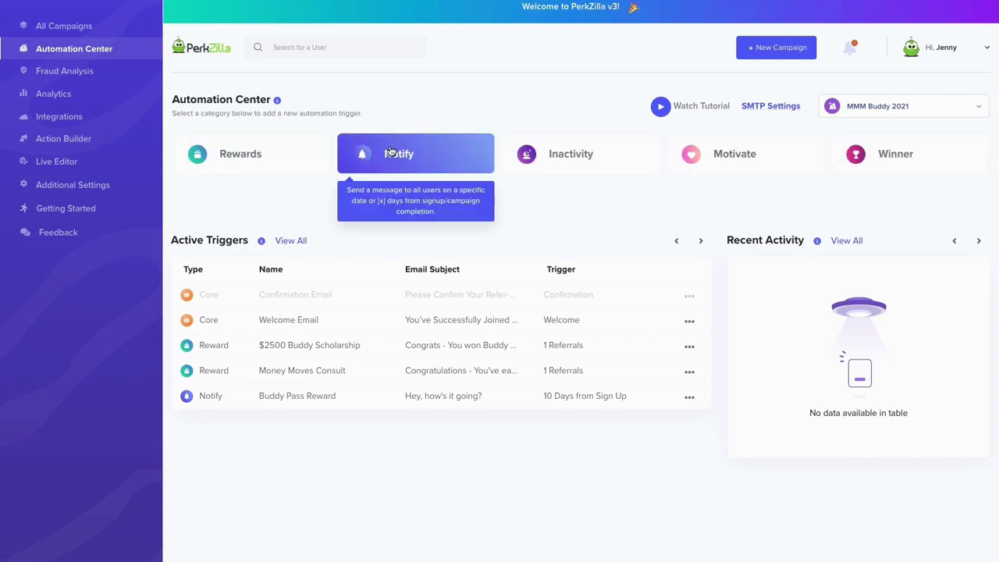
Start a Rewards trigger email and scroll through its 'Congratulations - You've earned a reward!' template
click(287, 154)
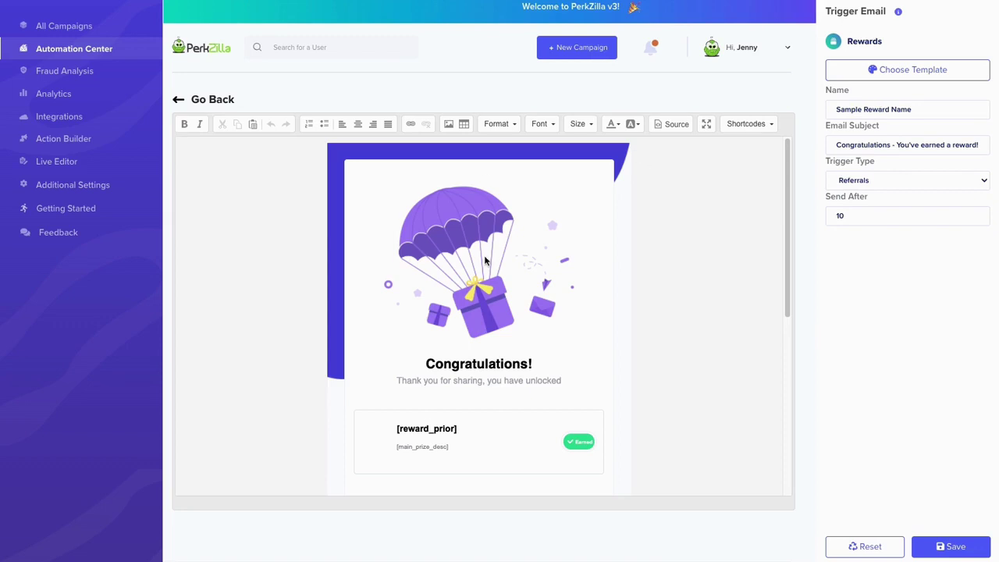
scroll(484, 265, down, 3)
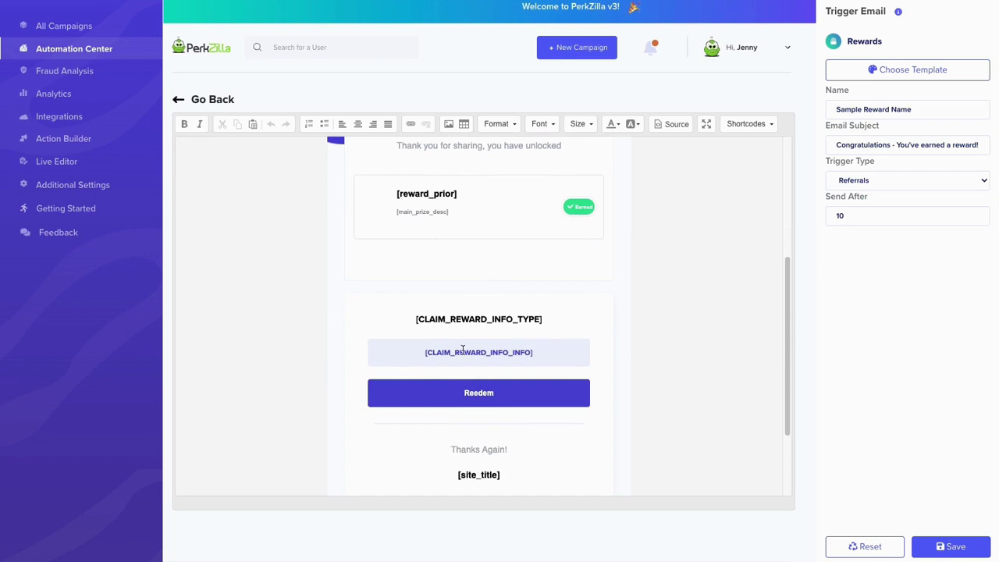
scroll(458, 346, down, 1)
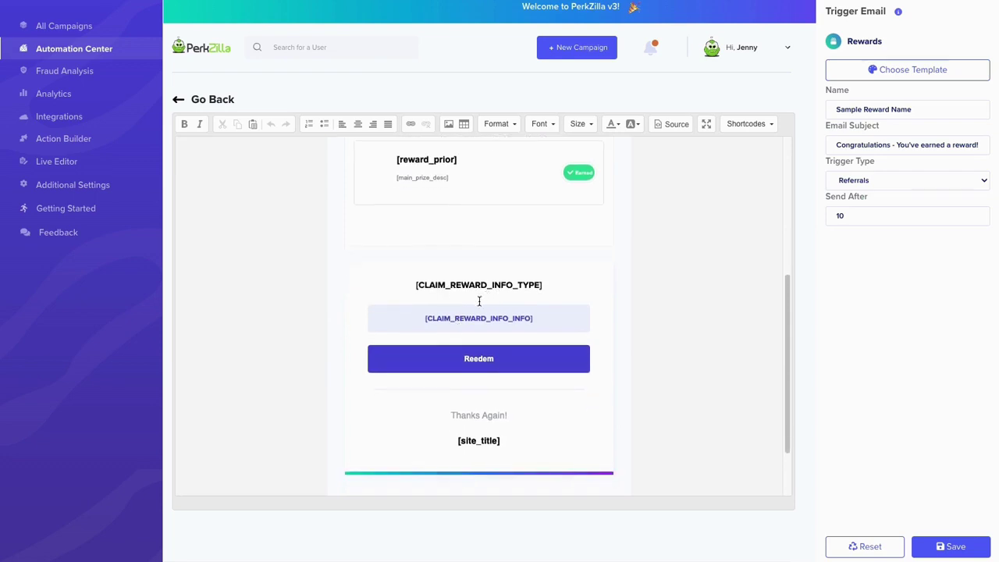
scroll(476, 400, down, 1)
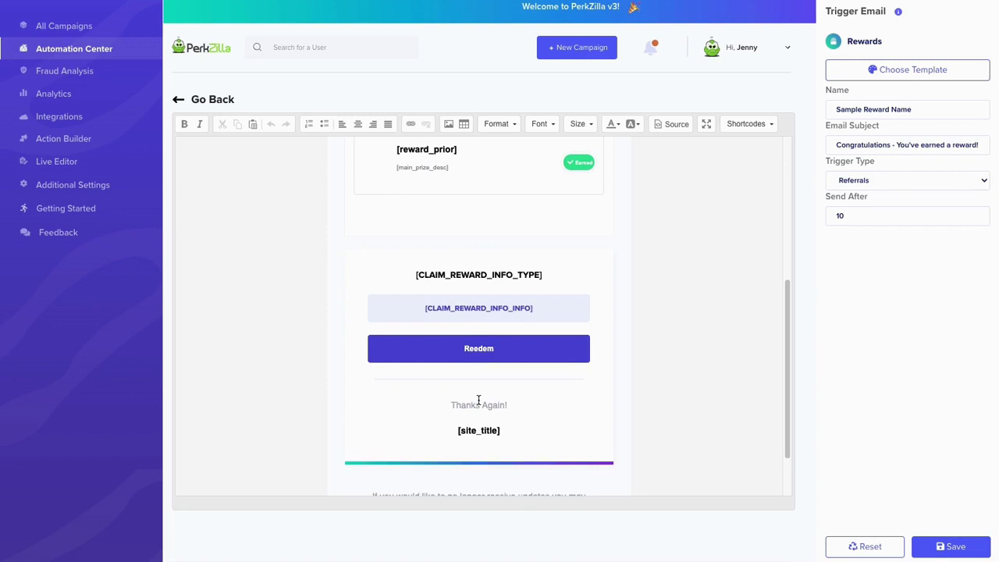
scroll(478, 390, up, 1)
scroll(478, 388, up, 4)
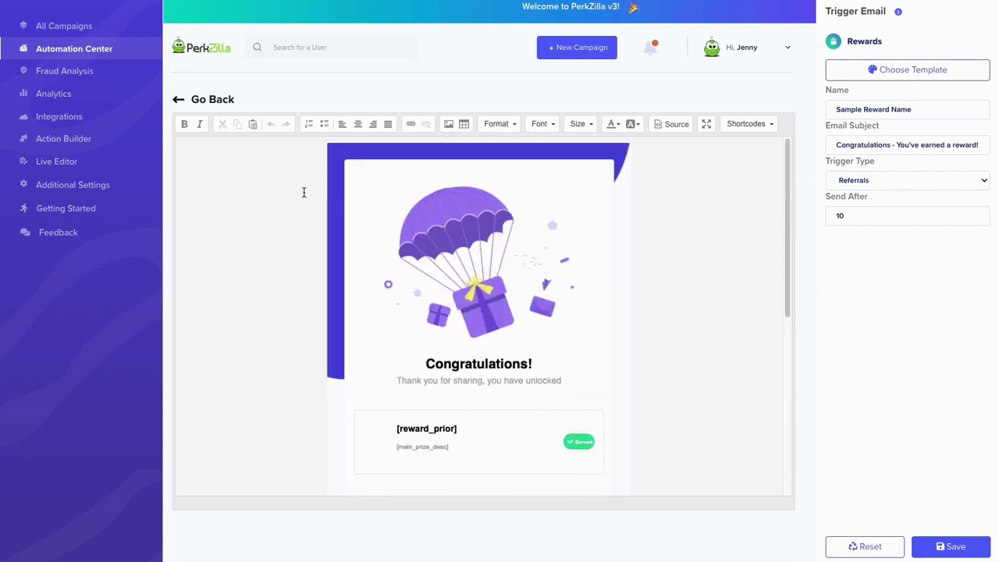
Leave the Rewards email and start a Notify trigger email, keeping Days from Sign Up as trigger
click(179, 104)
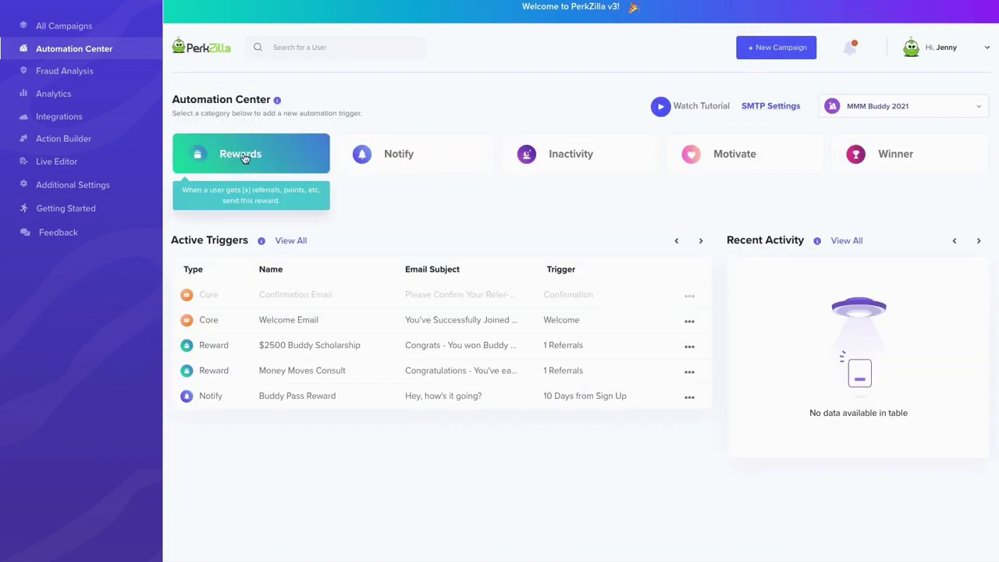
click(422, 156)
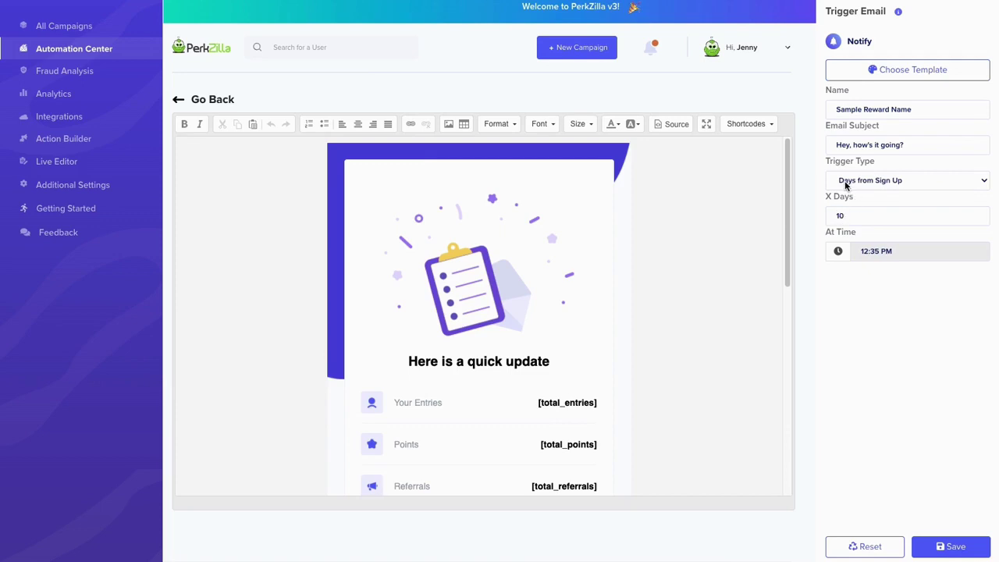
click(844, 185)
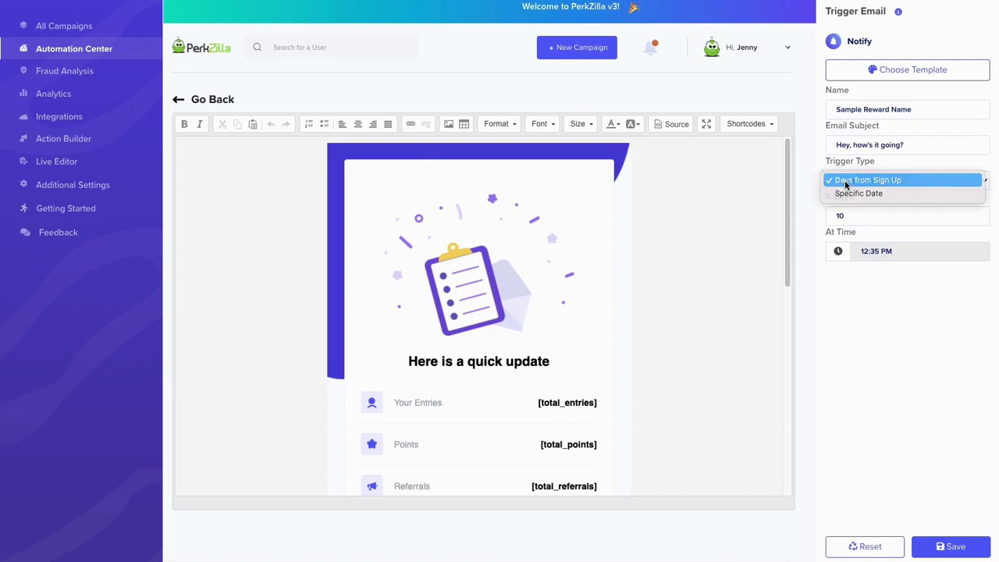
click(845, 181)
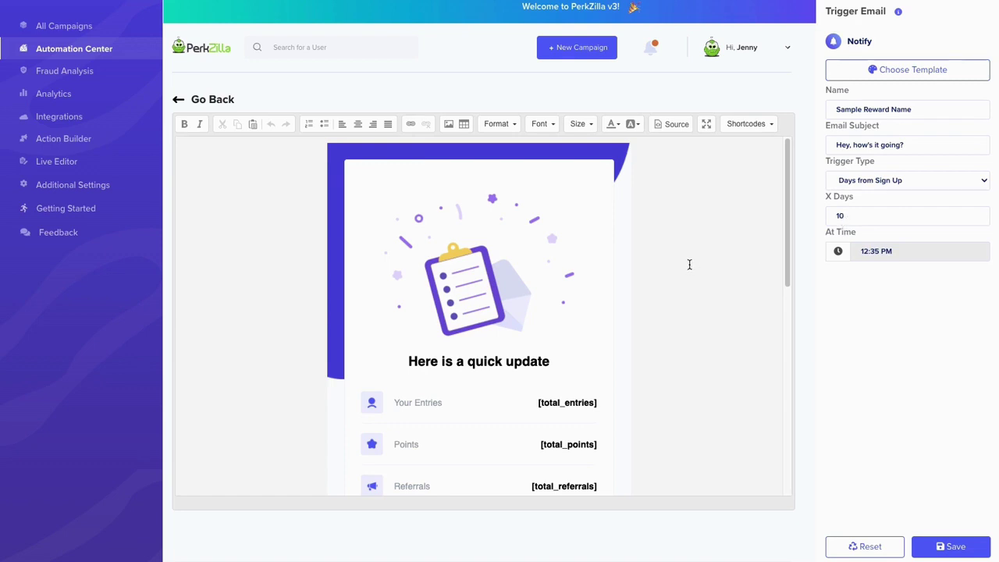
Scroll the 'Here is a quick update' email down to the unsubscribe footer and back up
scroll(660, 273, down, 1)
scroll(659, 273, down, 2)
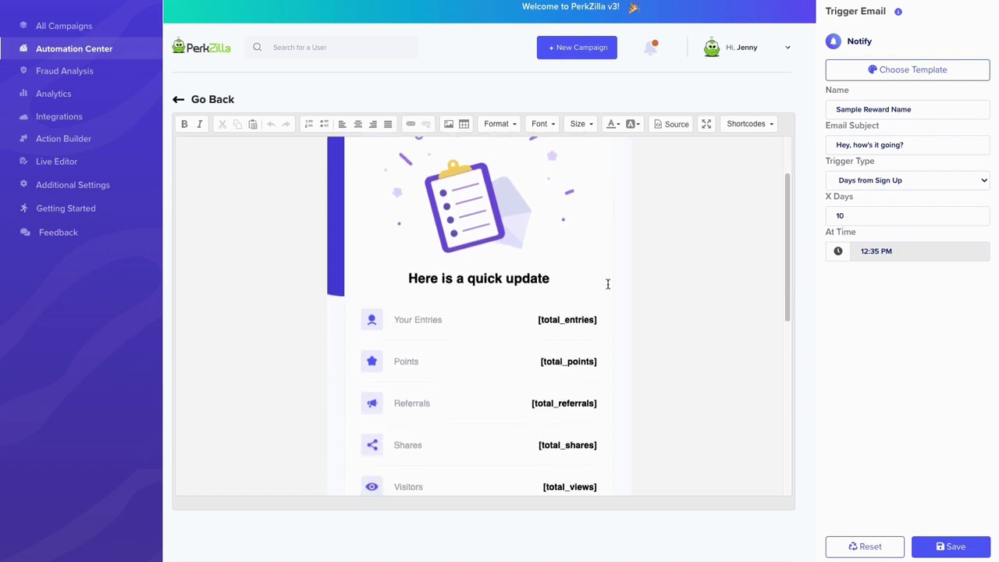
scroll(506, 313, down, 1)
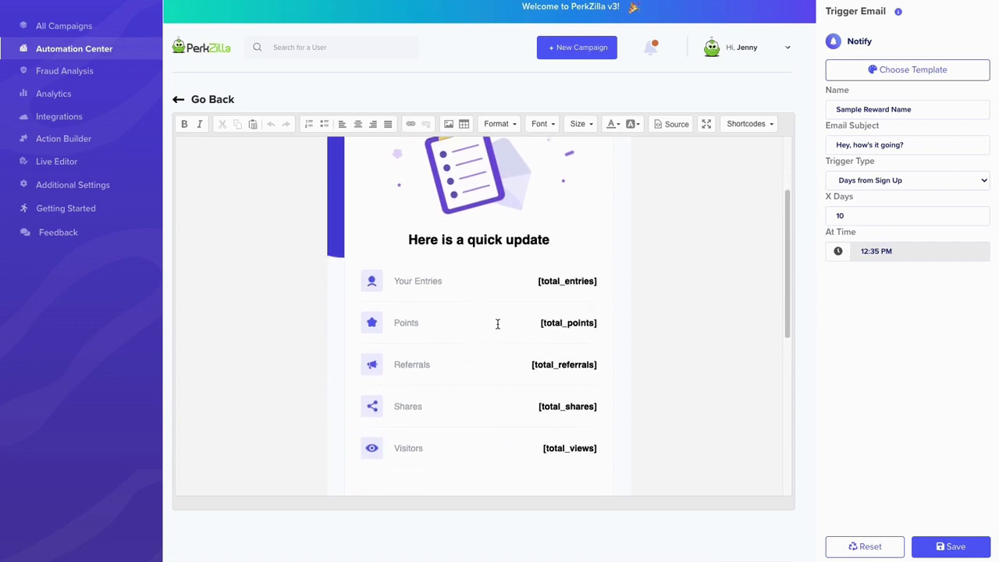
scroll(472, 351, down, 5)
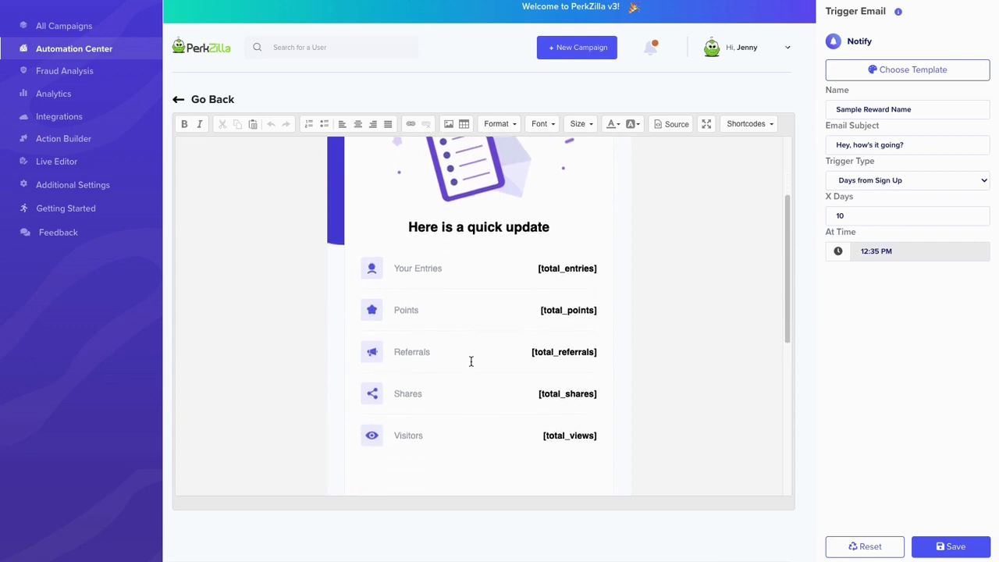
scroll(470, 375, down, 1)
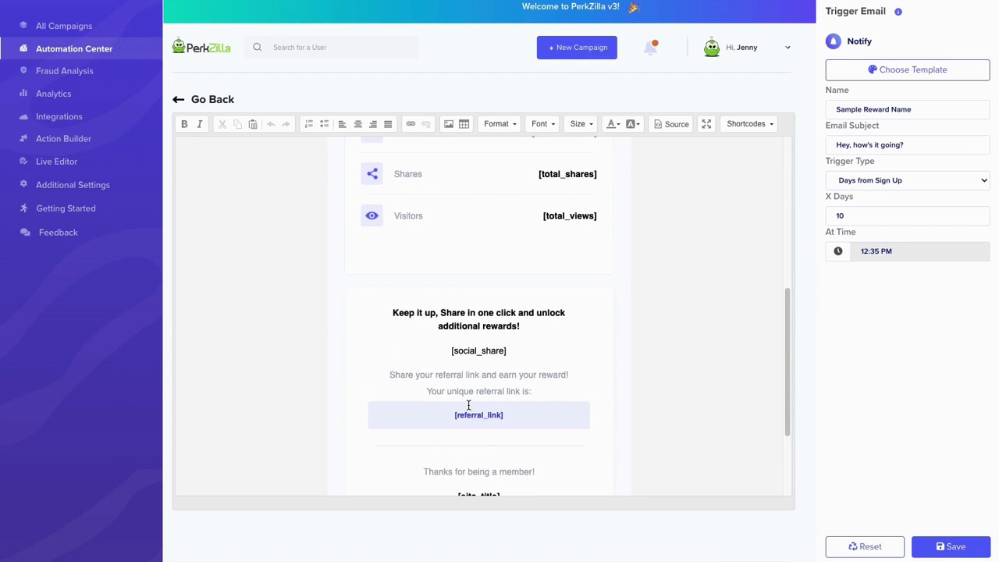
scroll(468, 405, down, 2)
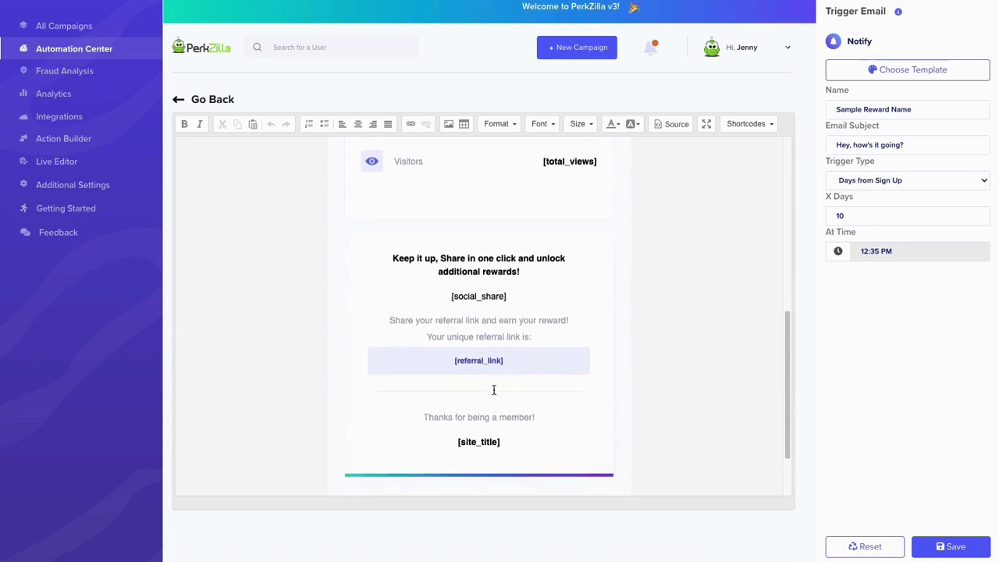
scroll(493, 389, down, 3)
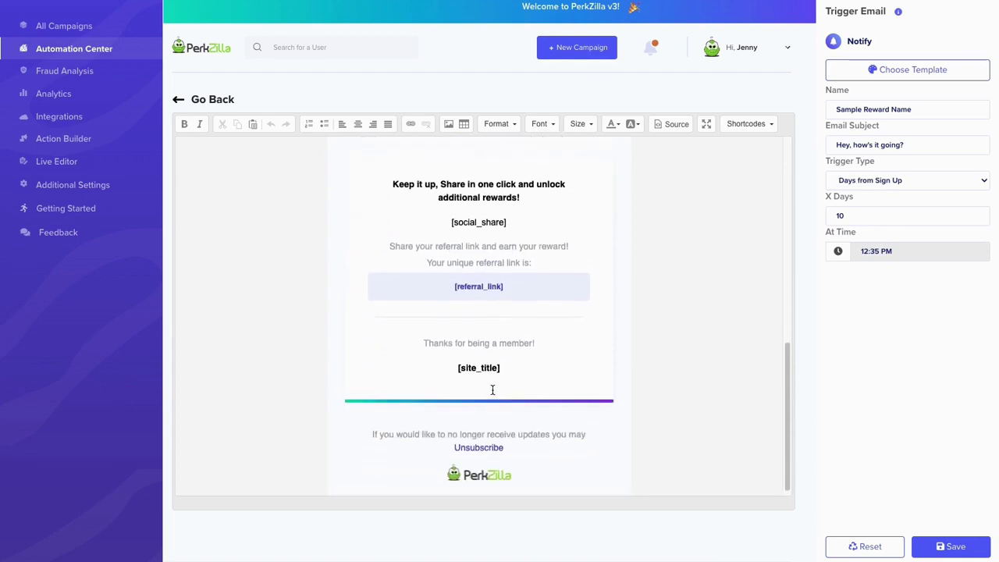
scroll(492, 389, down, 1)
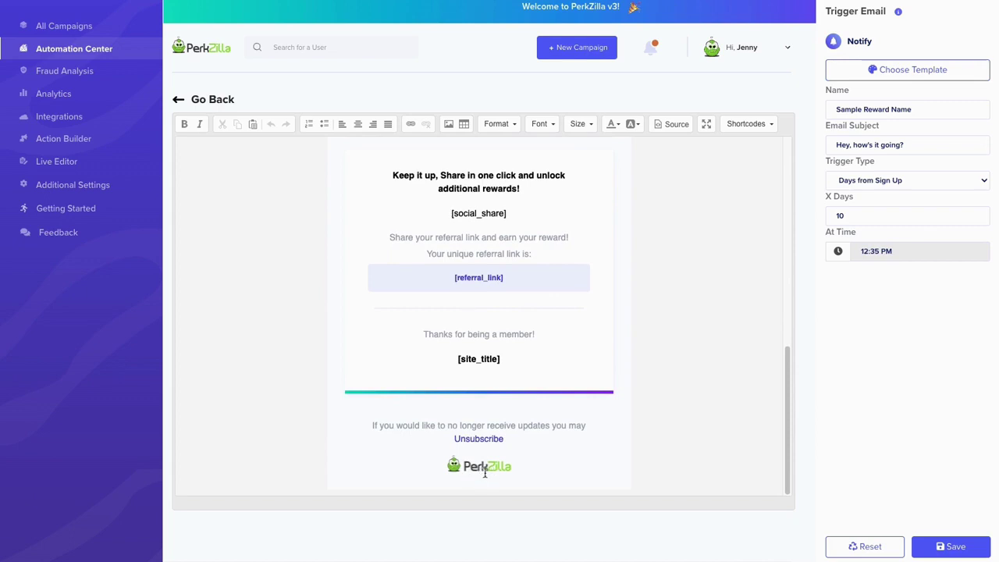
scroll(493, 441, up, 5)
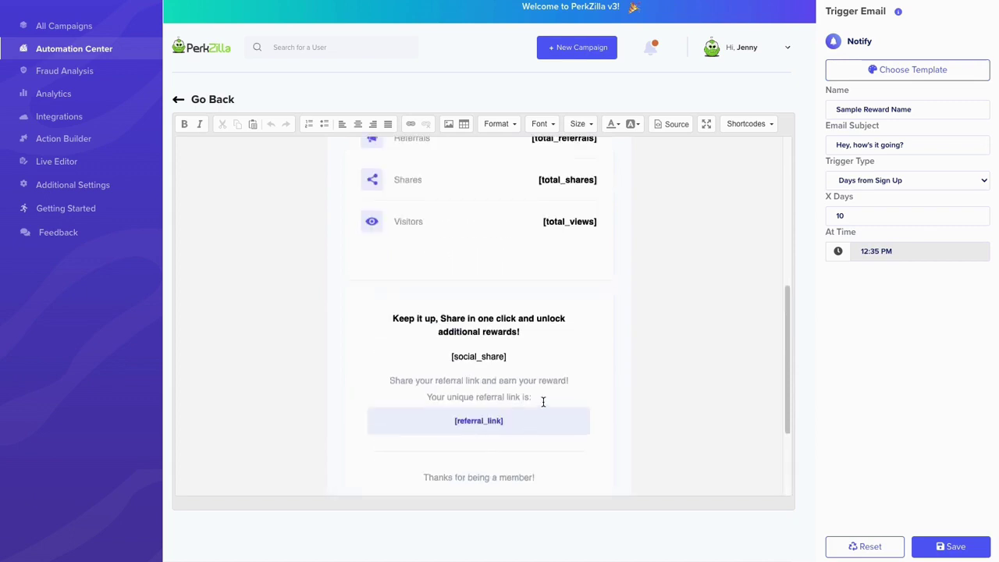
scroll(543, 401, up, 10)
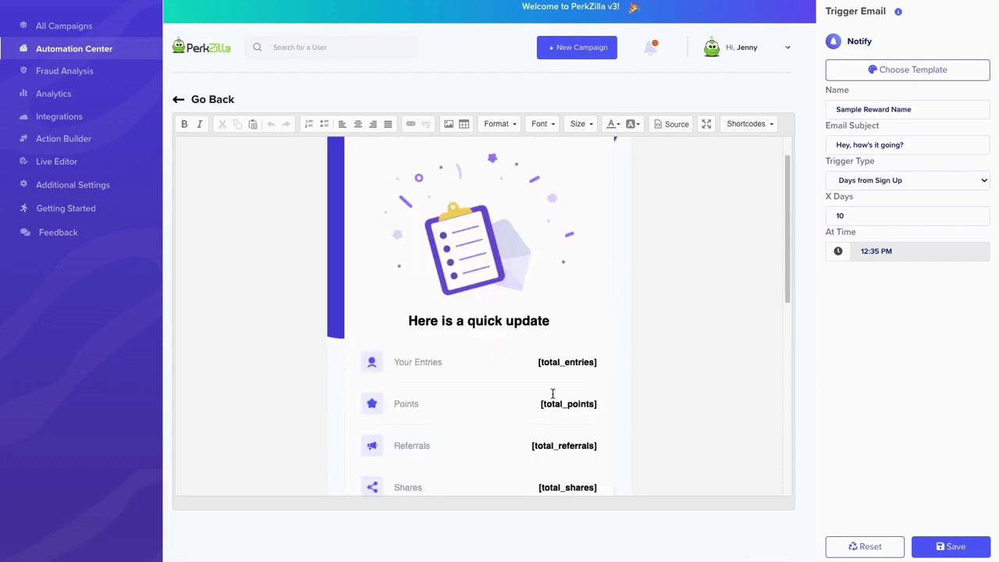
Open the Inactivity 'We miss you...' email, scroll through its template, and return to Automation Center
click(179, 101)
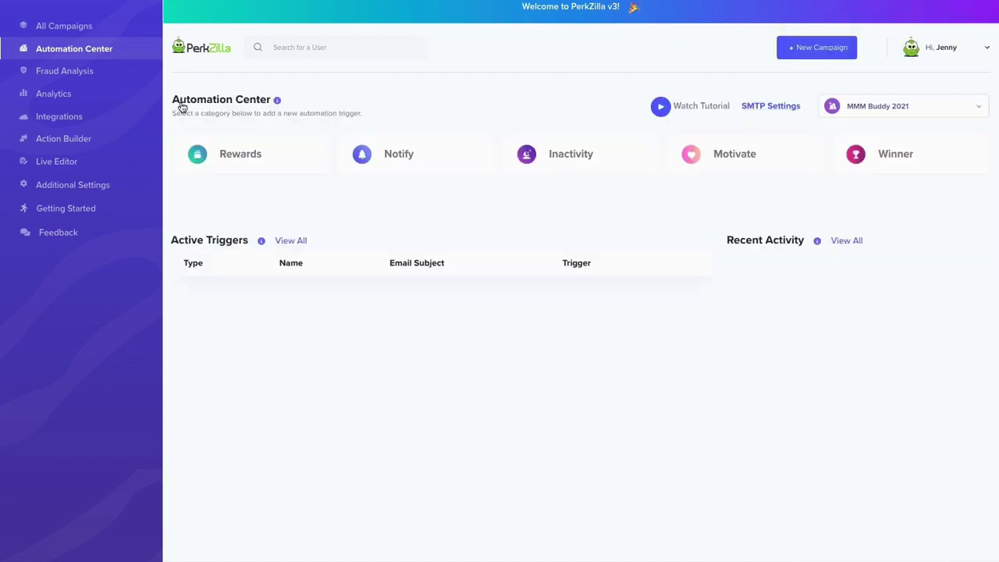
click(571, 159)
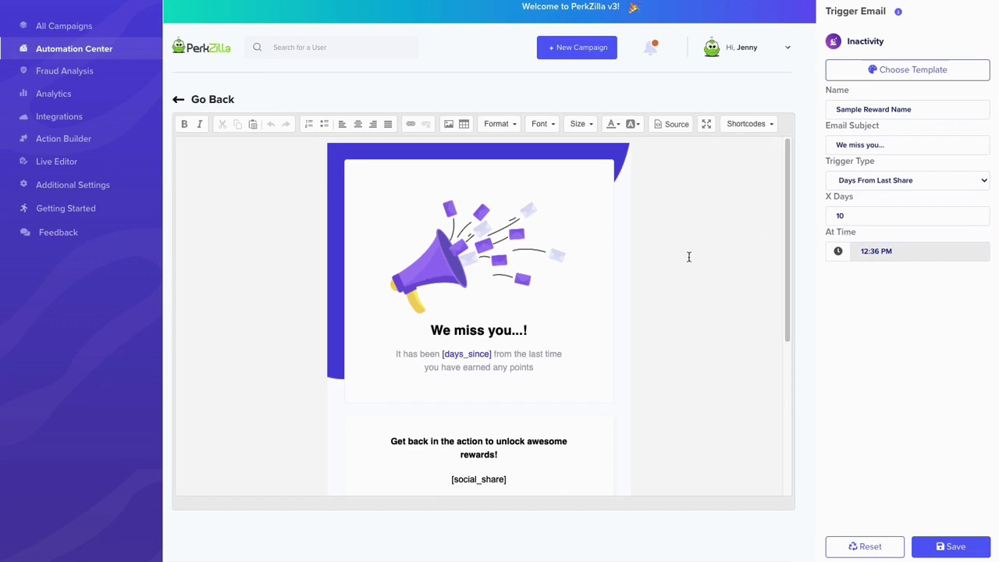
scroll(687, 257, down, 1)
scroll(640, 261, down, 2)
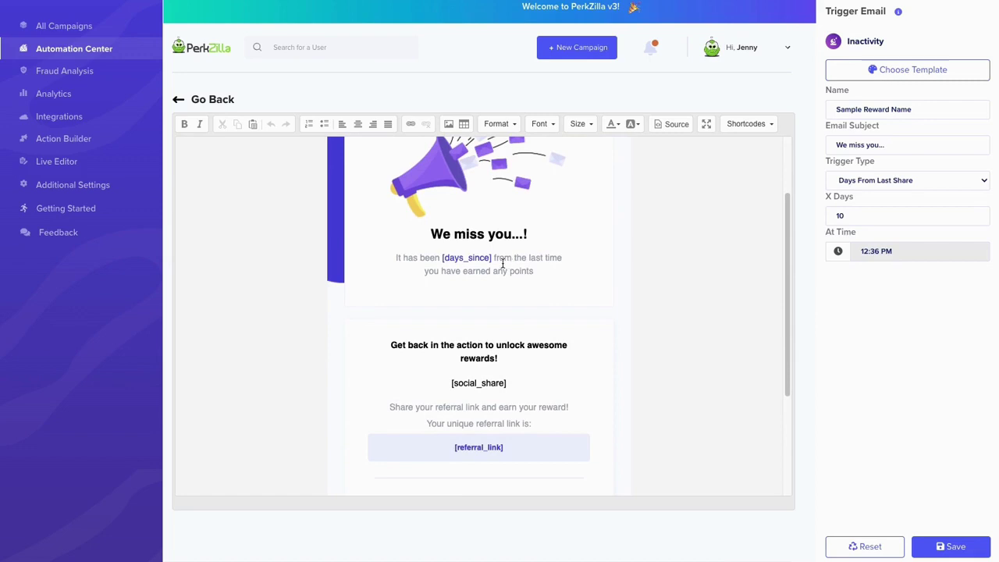
scroll(491, 273, down, 1)
scroll(500, 286, down, 1)
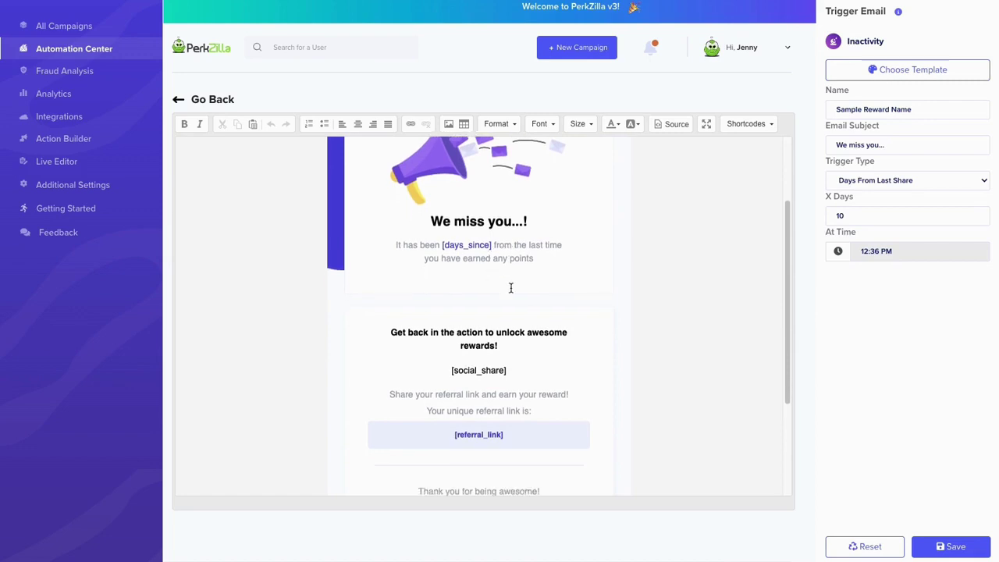
scroll(510, 288, down, 3)
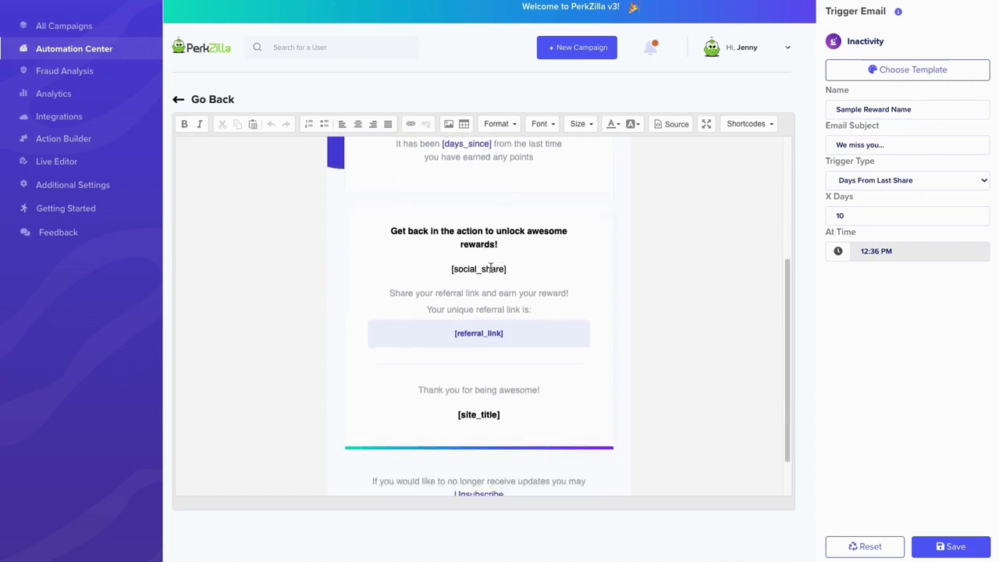
scroll(500, 300, down, 1)
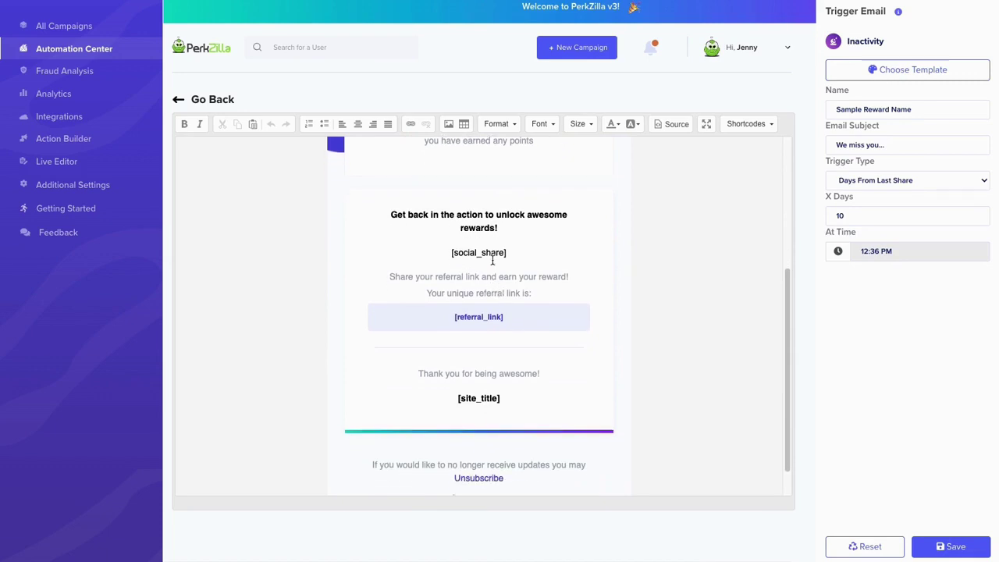
scroll(475, 268, down, 1)
scroll(475, 277, up, 7)
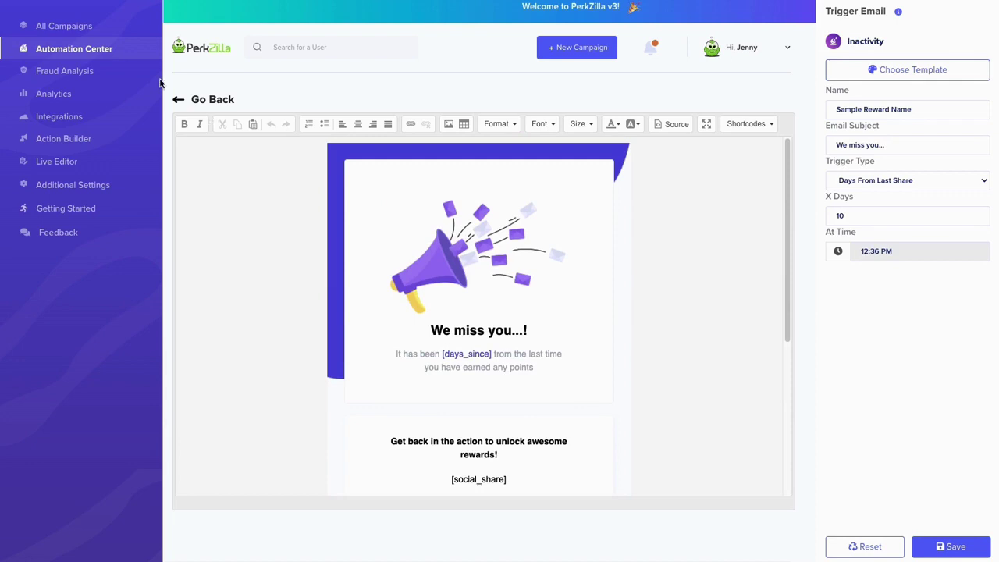
click(178, 102)
mouse_move(679, 167)
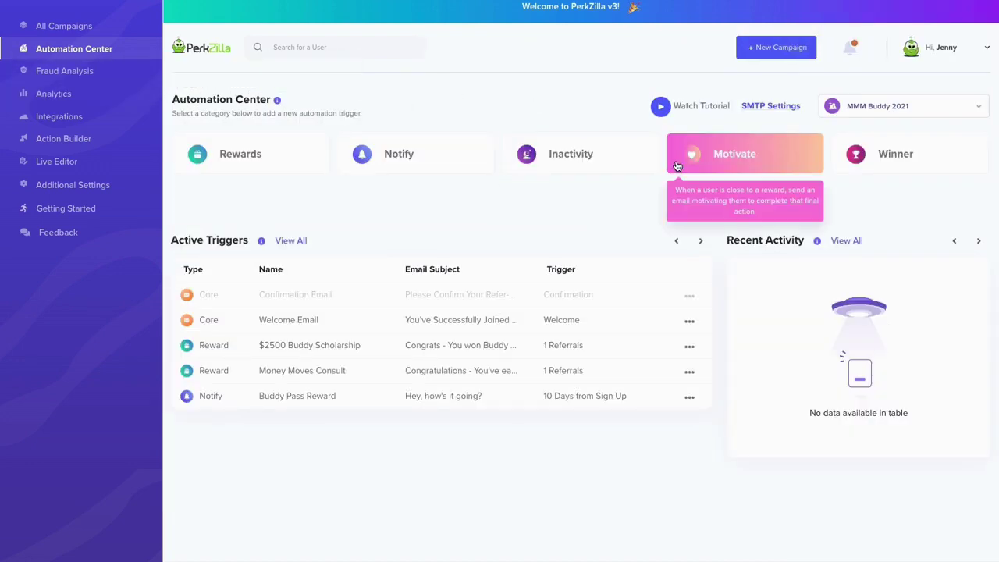
click(724, 163)
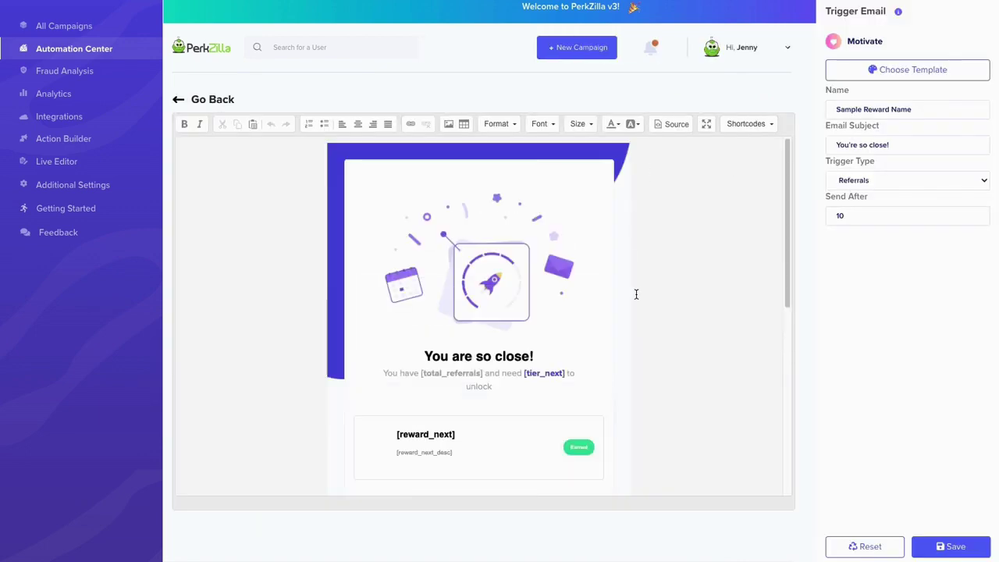
scroll(613, 308, down, 1)
scroll(613, 306, down, 5)
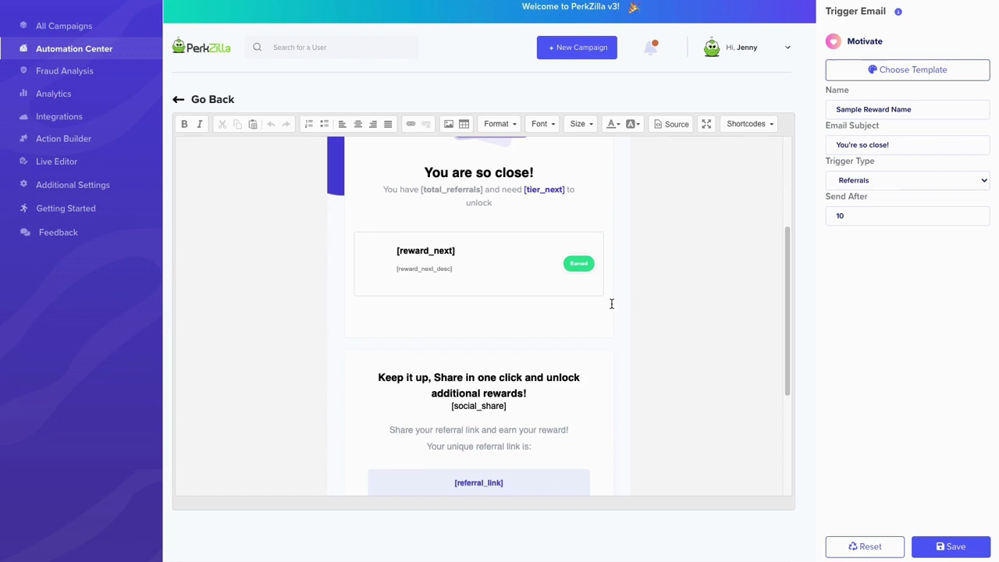
scroll(611, 304, down, 1)
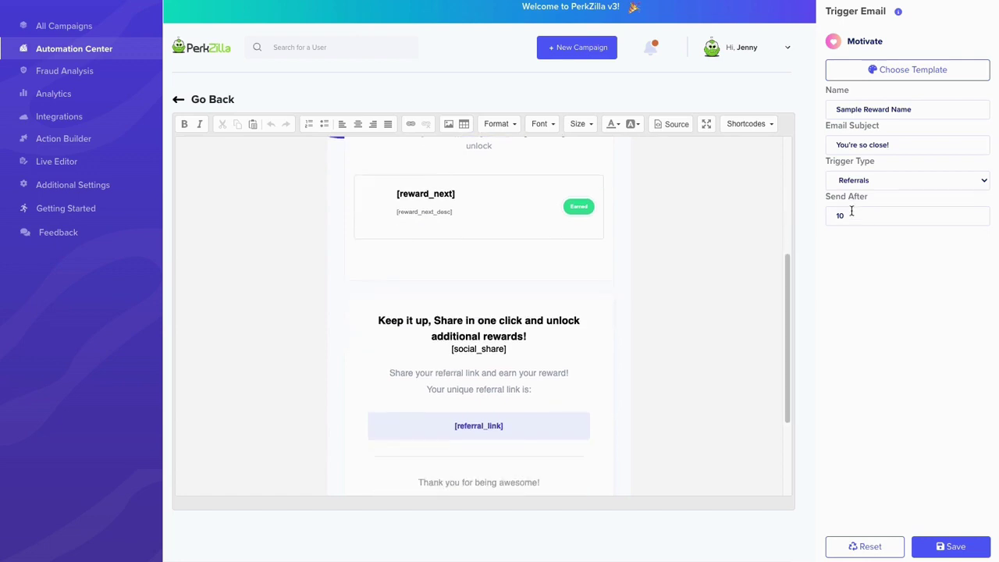
scroll(611, 259, down, 3)
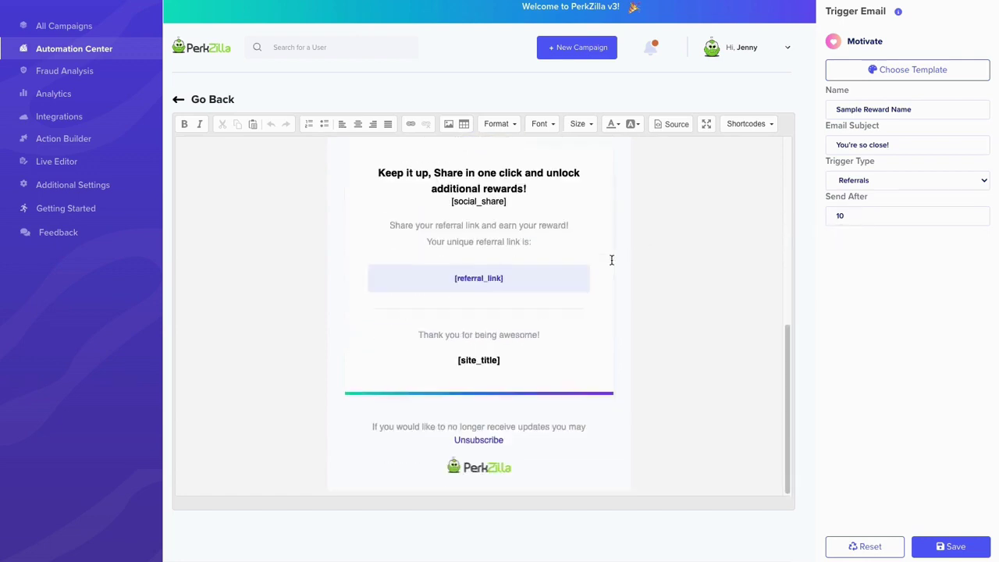
scroll(611, 259, up, 5)
scroll(610, 259, up, 1)
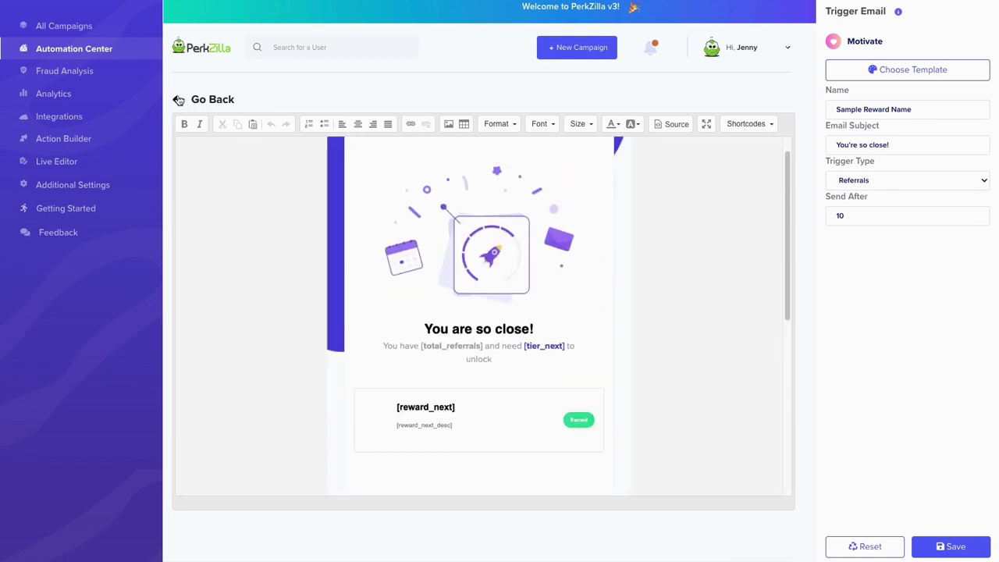
click(178, 100)
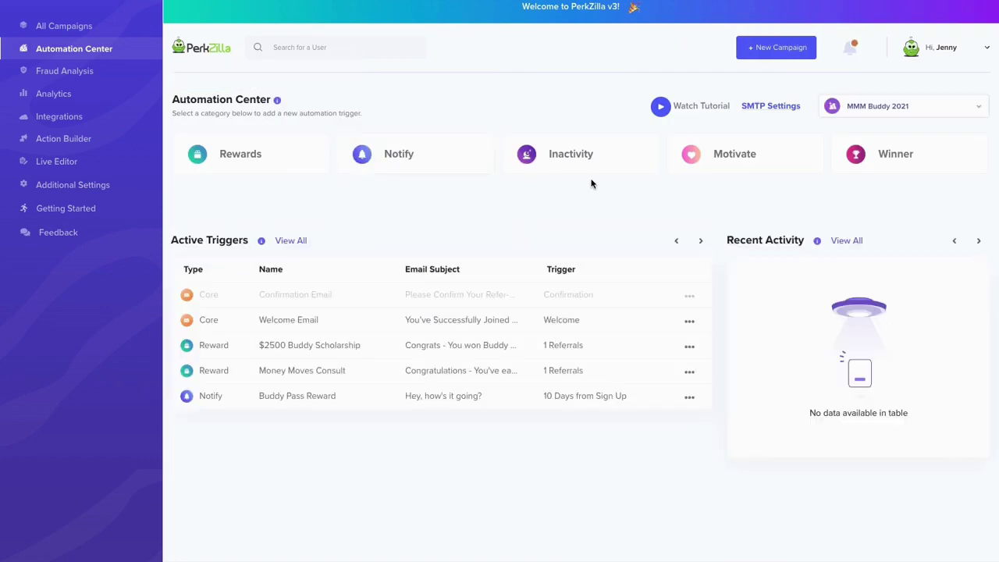
Start a Winner trigger email and scroll through its 'Congrats - You won the contest!' template
click(895, 163)
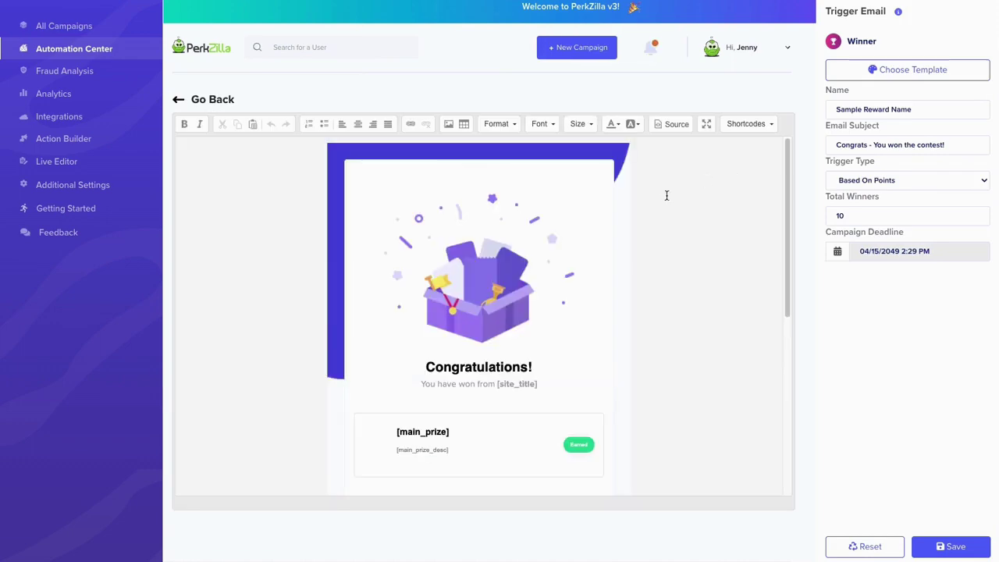
scroll(664, 234, down, 3)
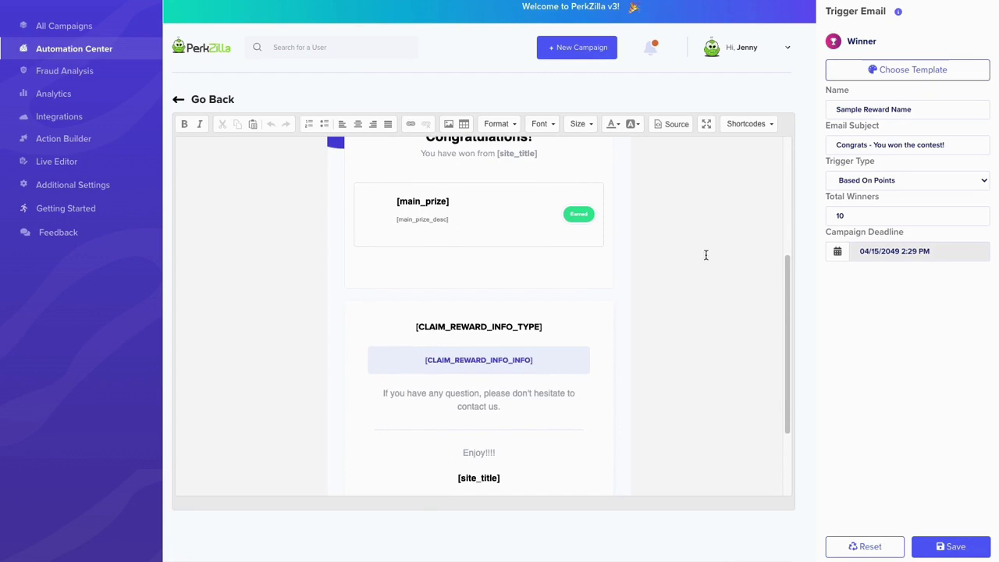
scroll(703, 277, down, 2)
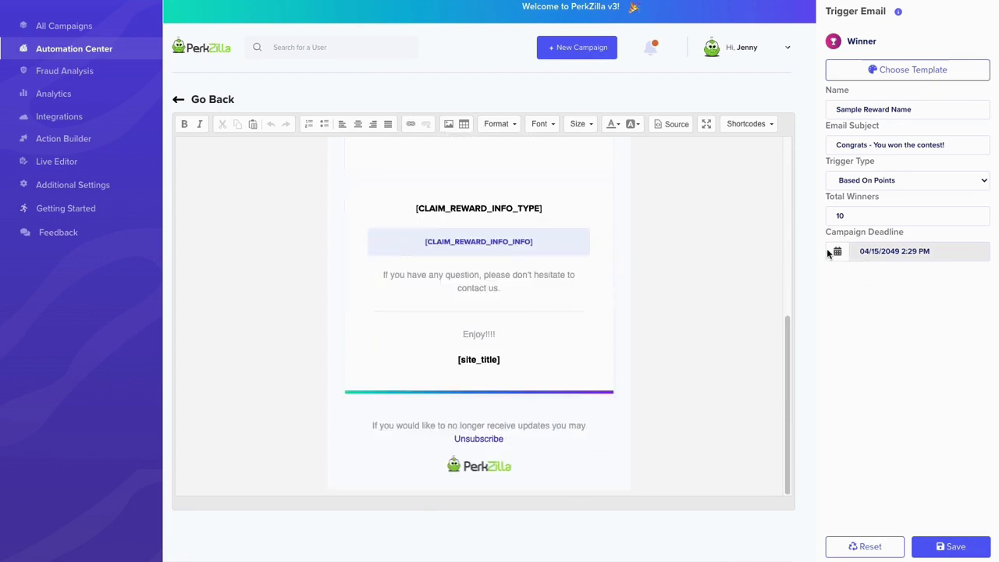
scroll(749, 258, up, 5)
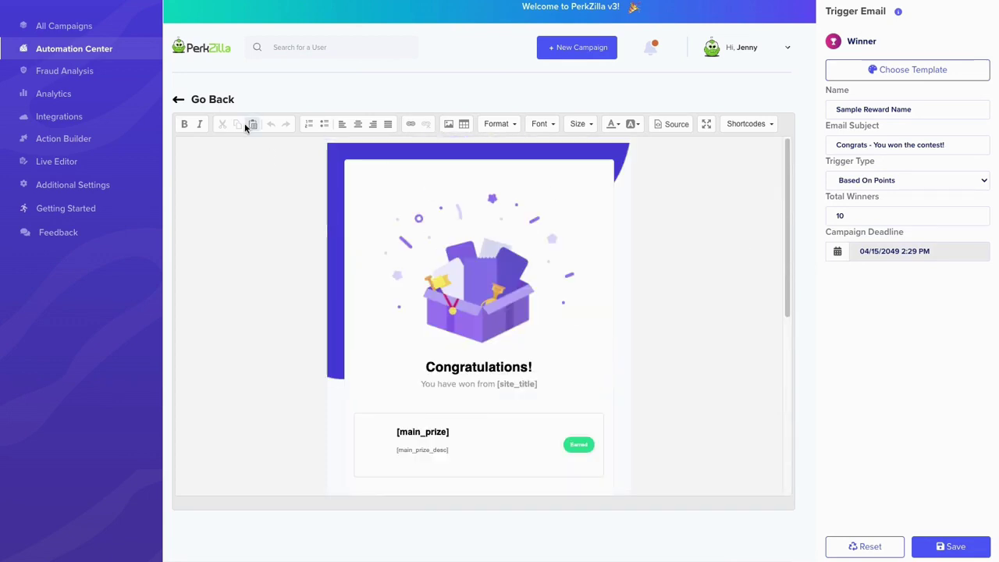
Close the Winner email with the Go Back arrow to return to Automation Center
click(177, 102)
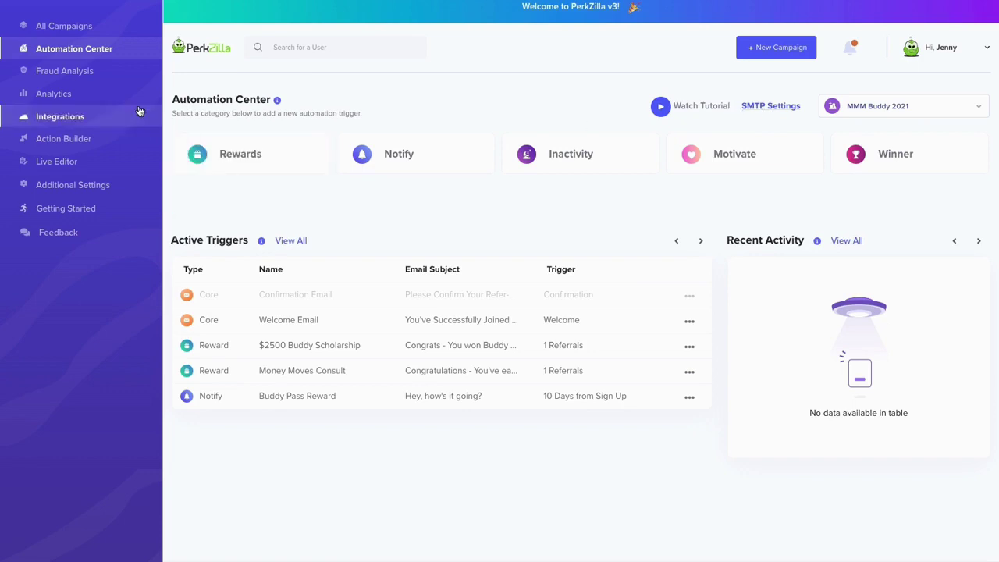
Open Fraud Analysis to view MMM Buddy 2021's risk score and blacklisted users
click(66, 73)
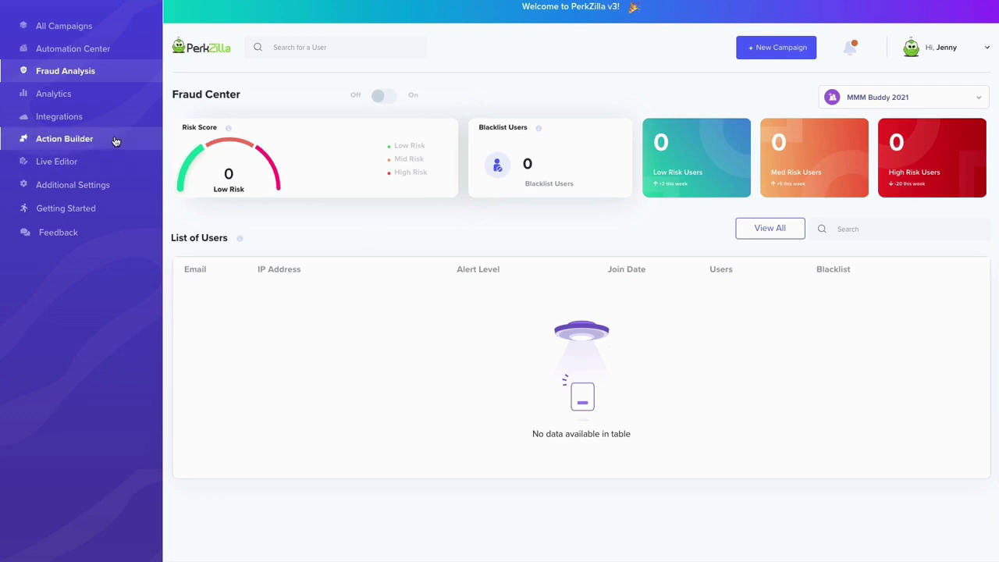
Open Analytics to view MMM Buddy 2021's signups, referral breakdown and user list
click(55, 94)
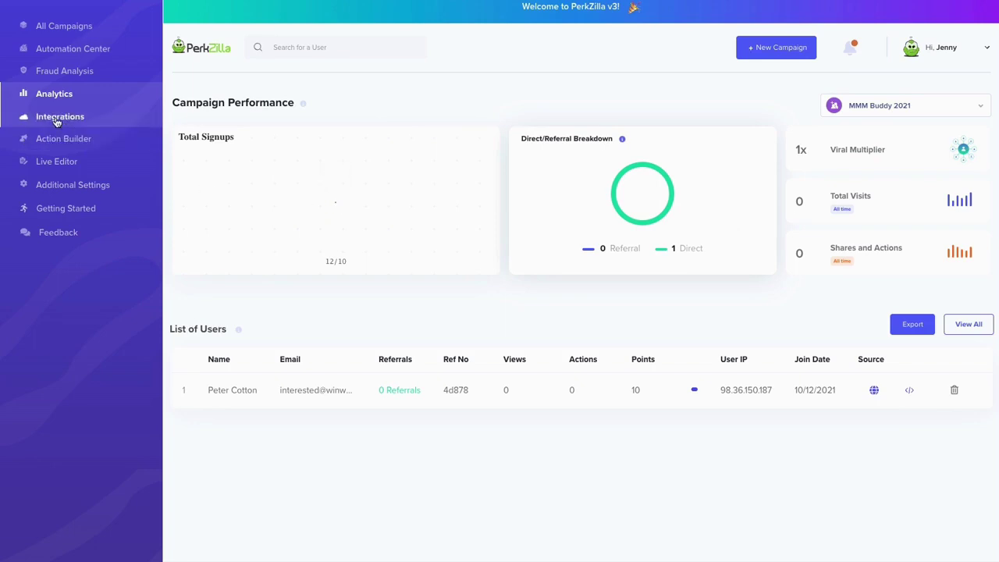
Open Integrations and scroll through the ActiveCampaign, Drip, SendGrid and other email-service cards
click(56, 122)
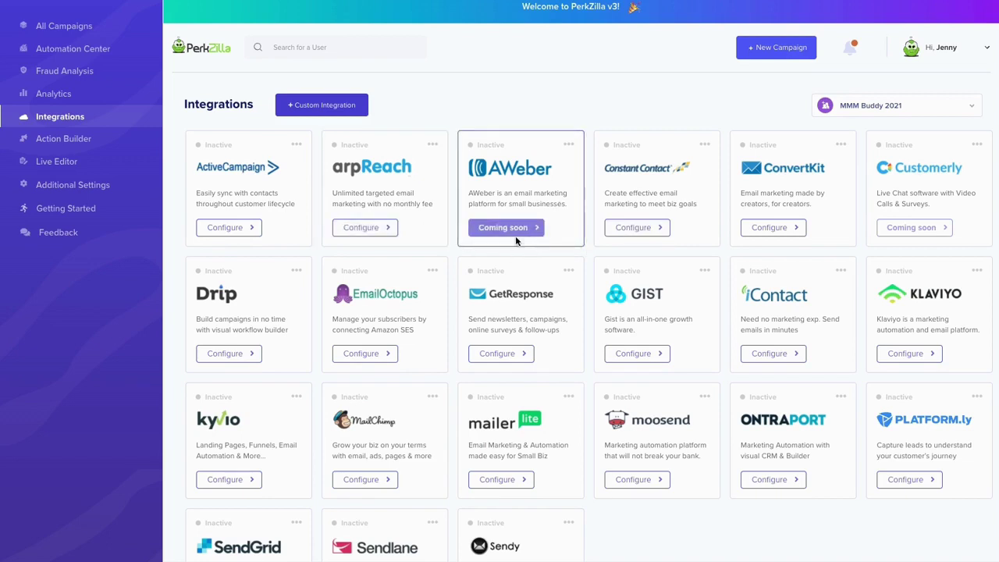
scroll(559, 283, down, 1)
scroll(559, 284, down, 1)
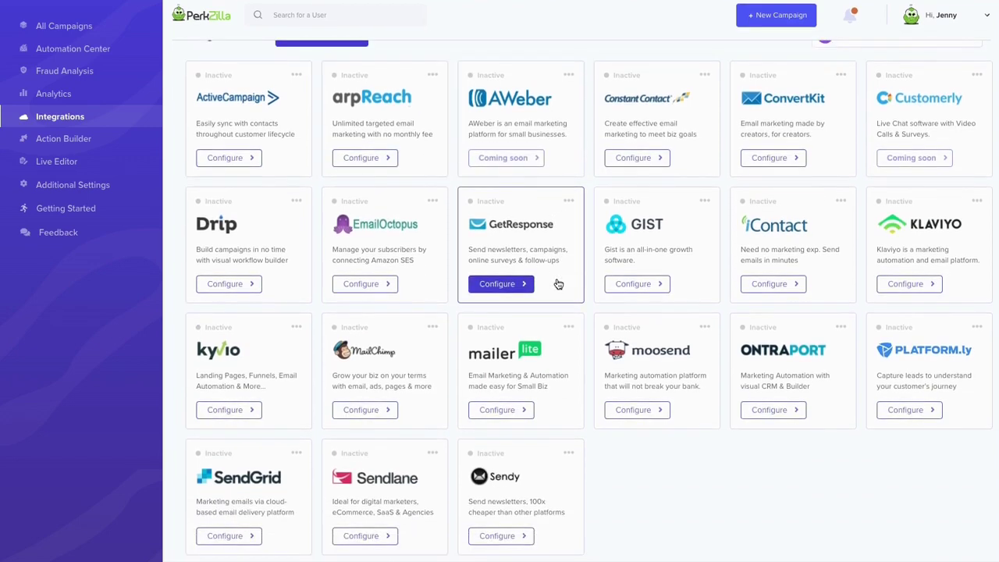
scroll(559, 284, up, 2)
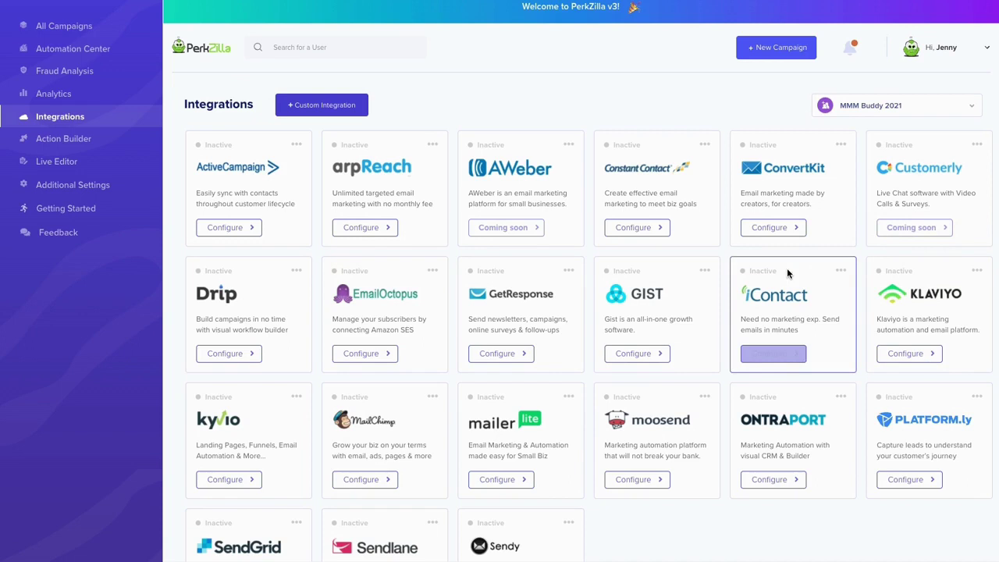
scroll(414, 330, down, 1)
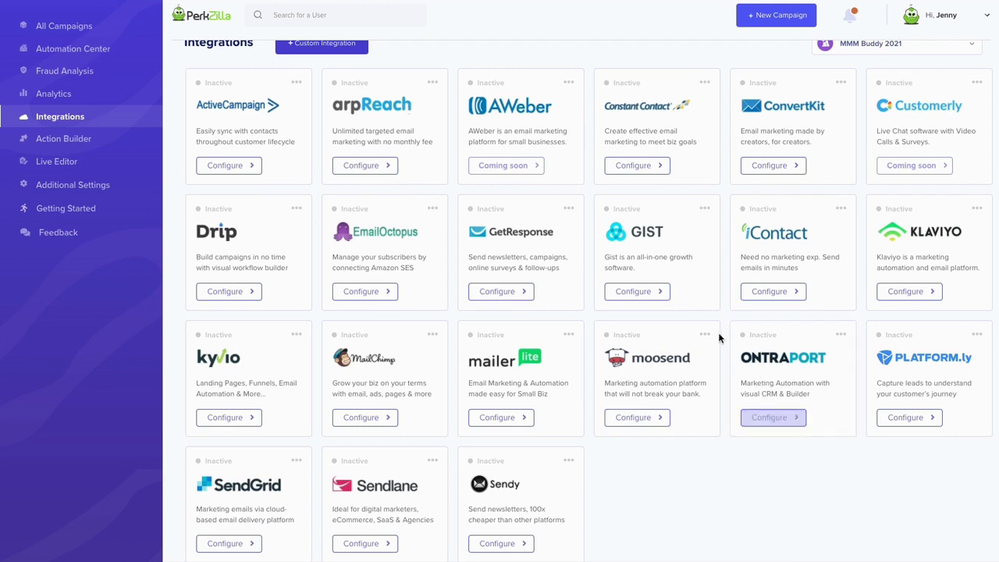
scroll(699, 319, up, 1)
scroll(699, 316, up, 2)
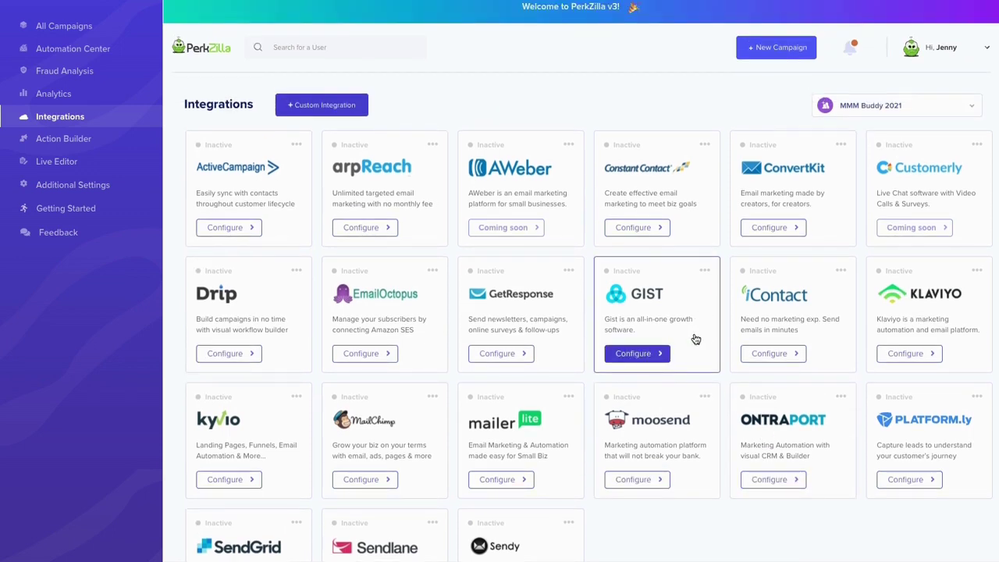
scroll(694, 337, down, 1)
scroll(695, 339, down, 1)
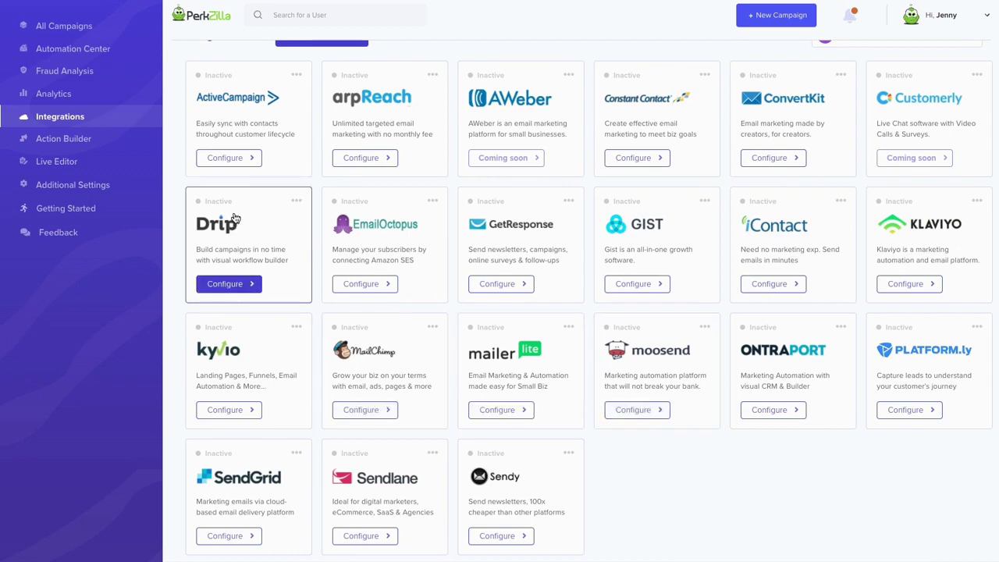
click(64, 140)
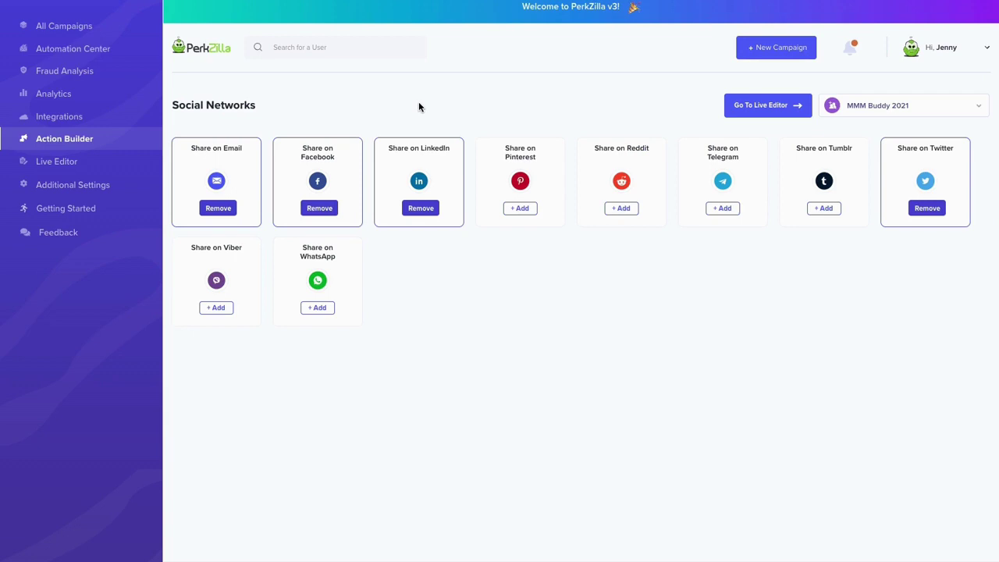
click(525, 213)
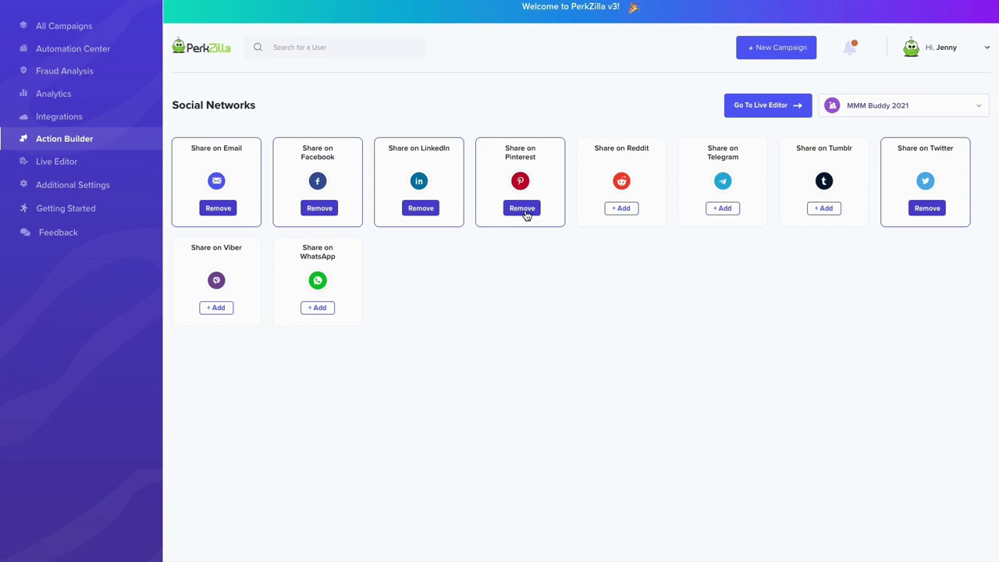
click(623, 212)
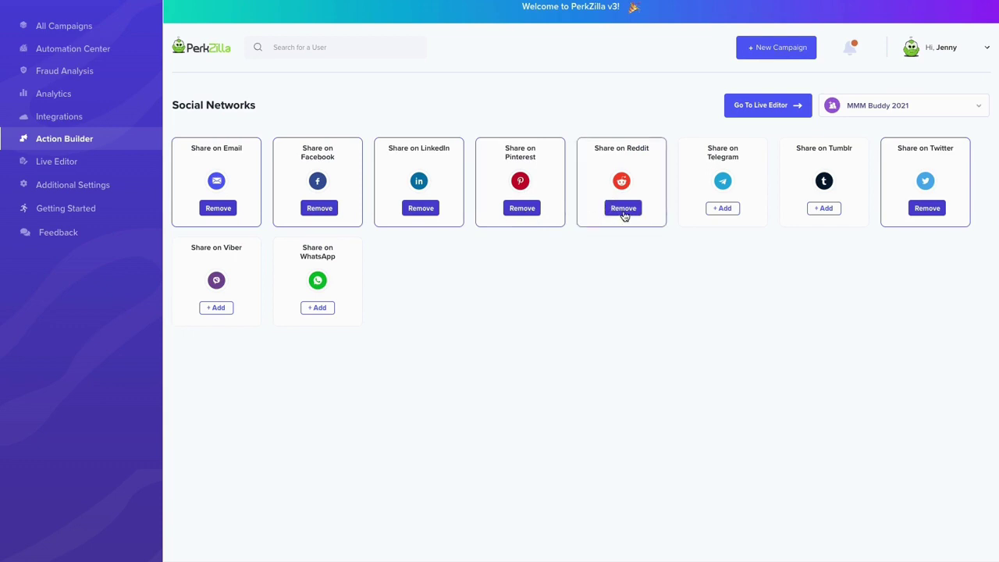
click(326, 310)
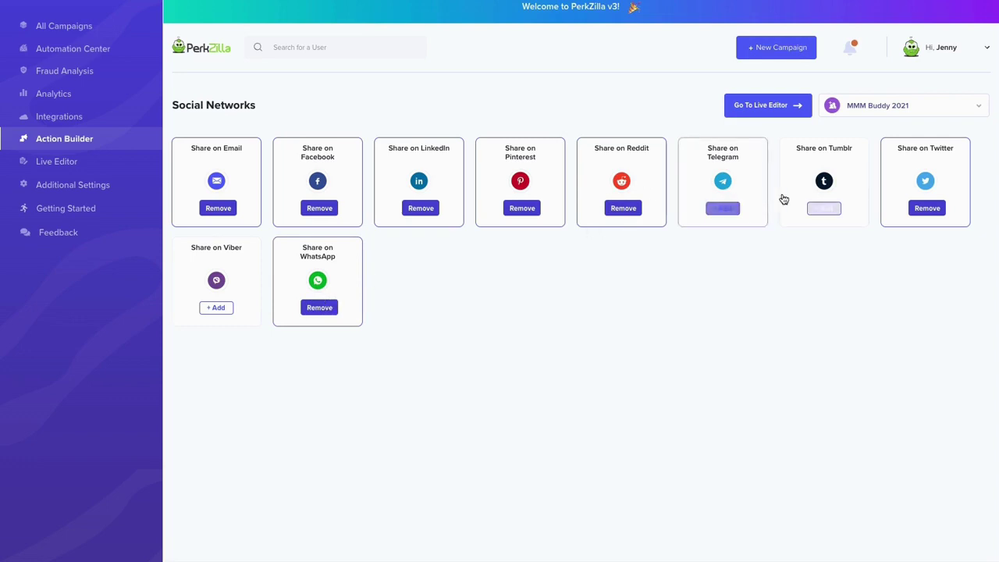
click(422, 210)
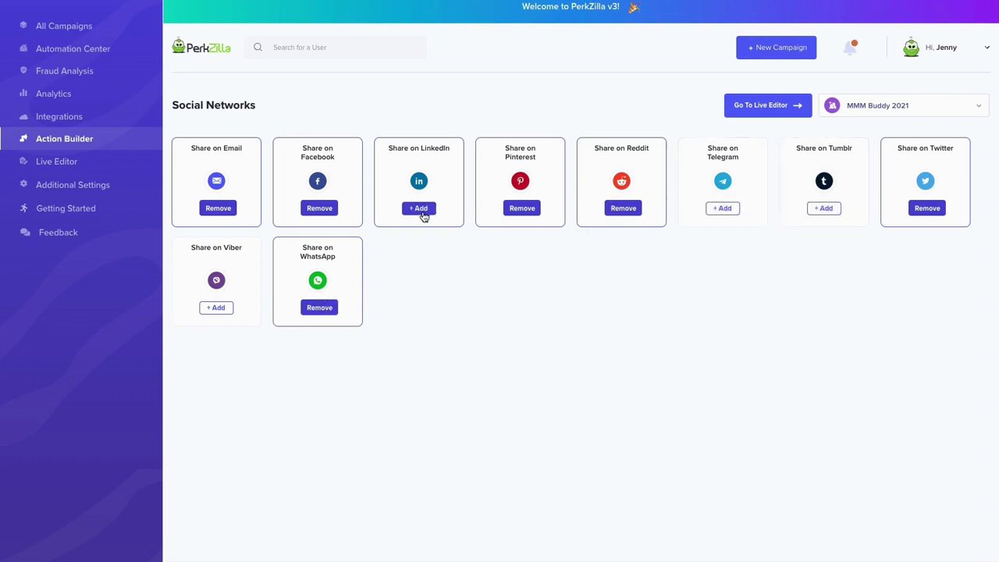
click(326, 209)
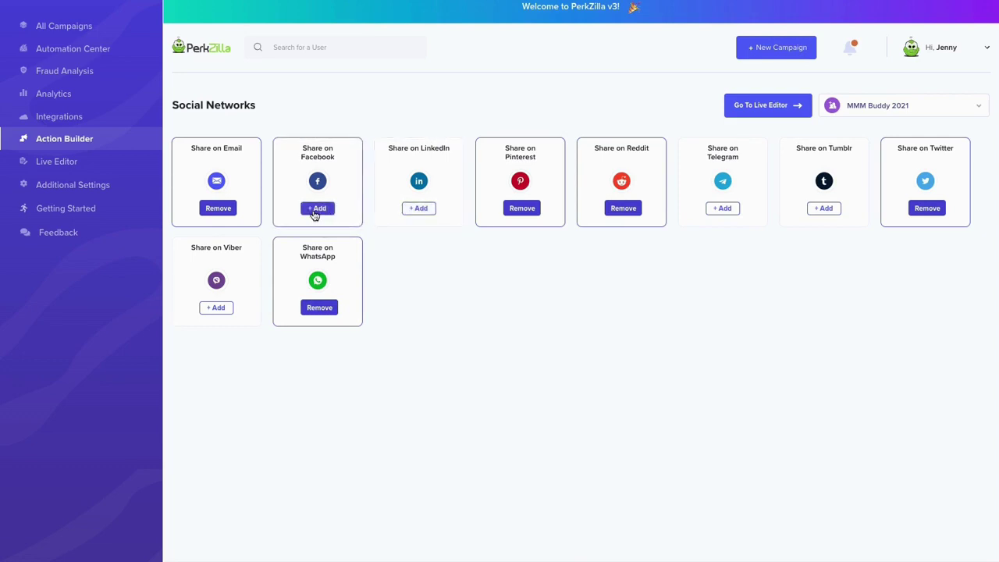
click(315, 211)
click(418, 208)
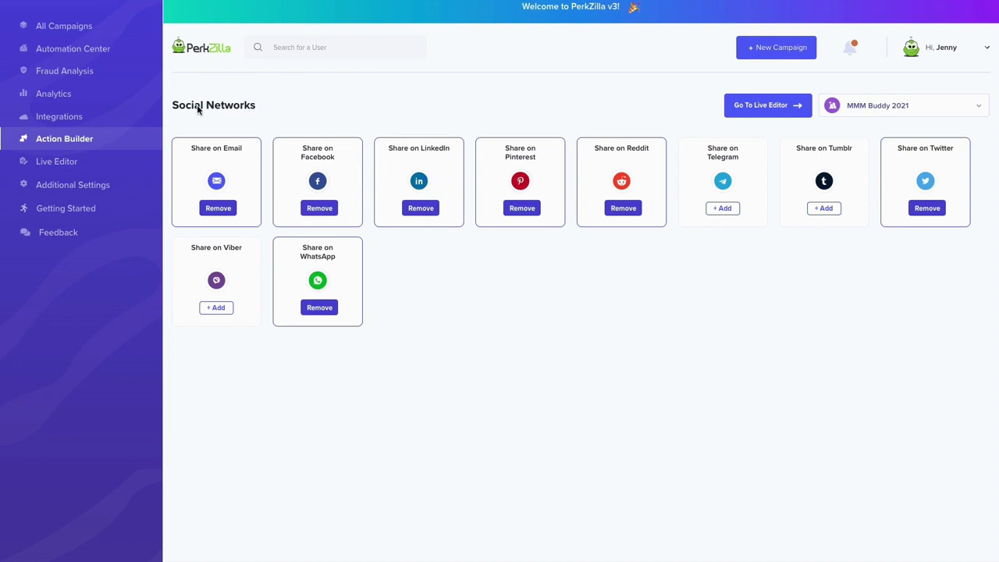
Open MMM Buddy 2021 in the Live Editor and compare its Form and Widget previews
click(65, 163)
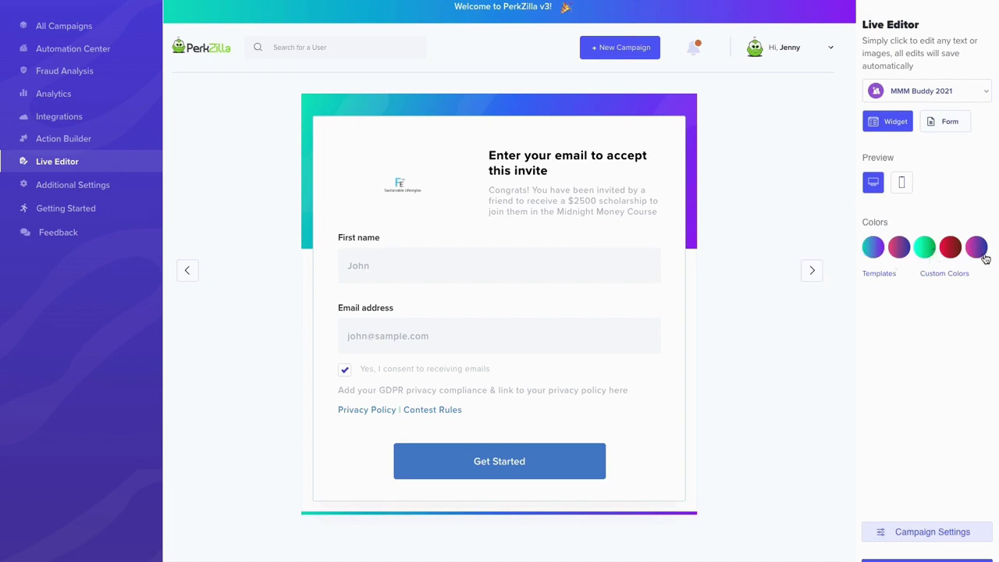
click(942, 124)
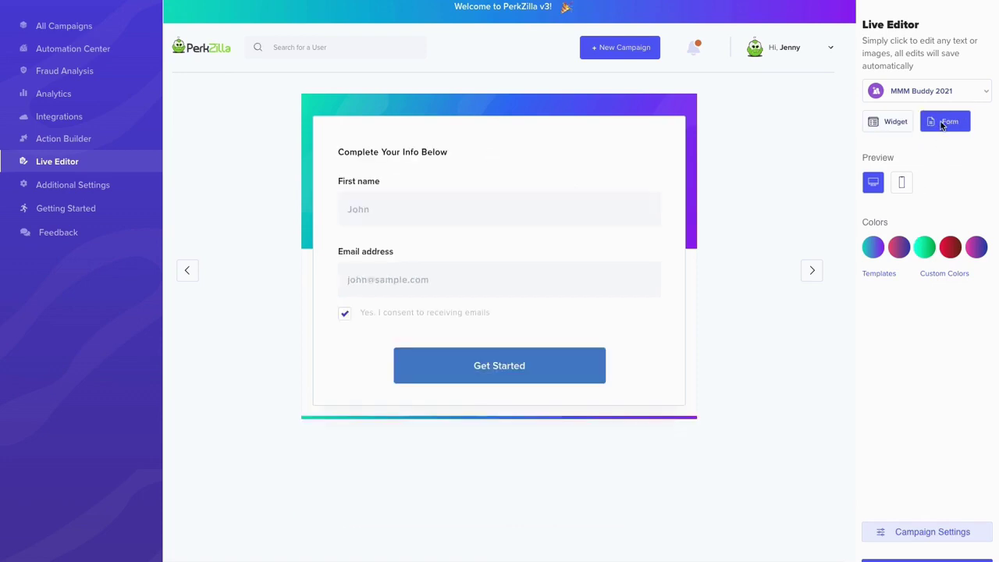
click(880, 124)
Check the widget's mobile preview, go back to desktop, and show the Campaign Settings sections
click(902, 183)
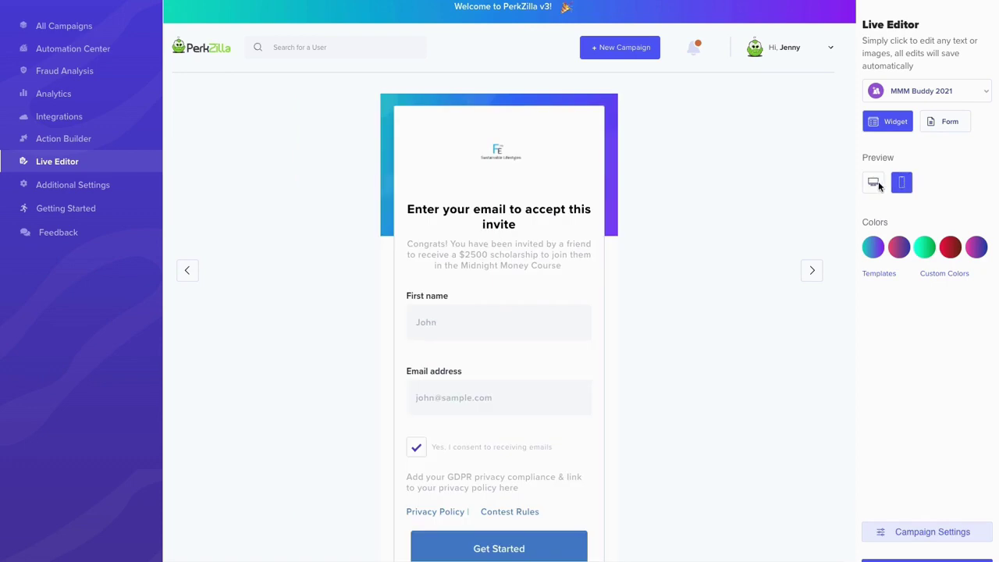
click(874, 184)
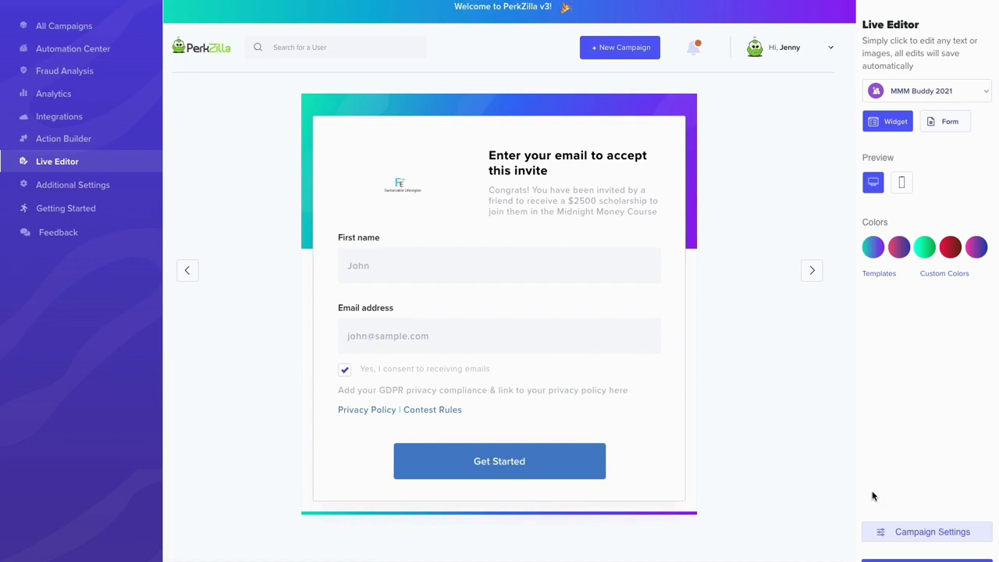
click(918, 534)
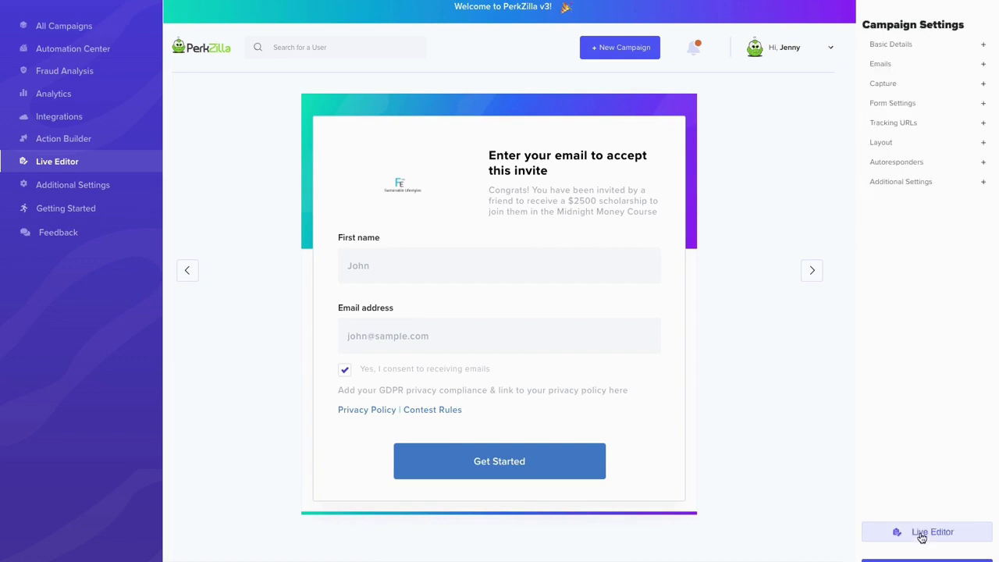
Glance at Basic Details, then expand Emails, where only Welcome Email is switched on
click(907, 50)
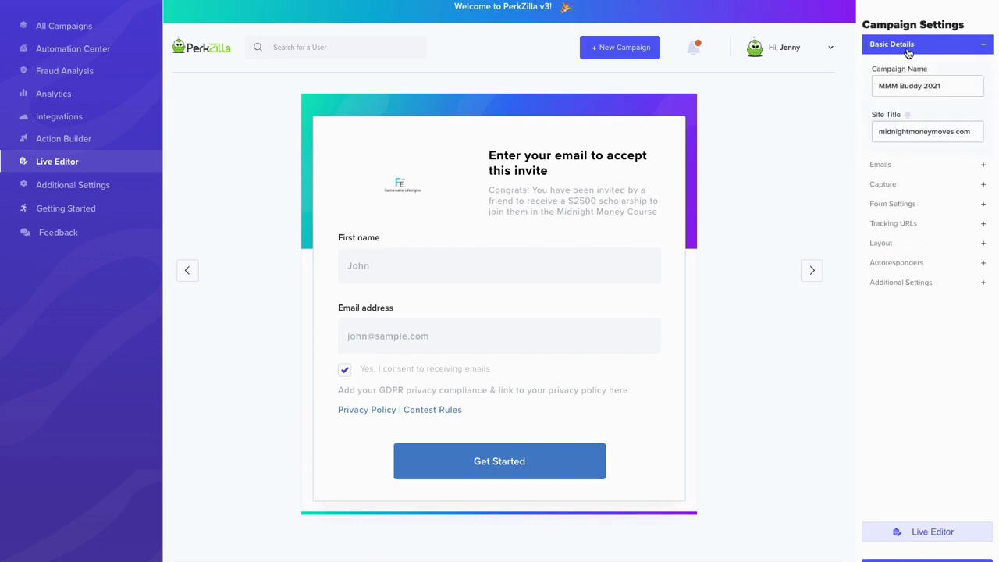
click(907, 48)
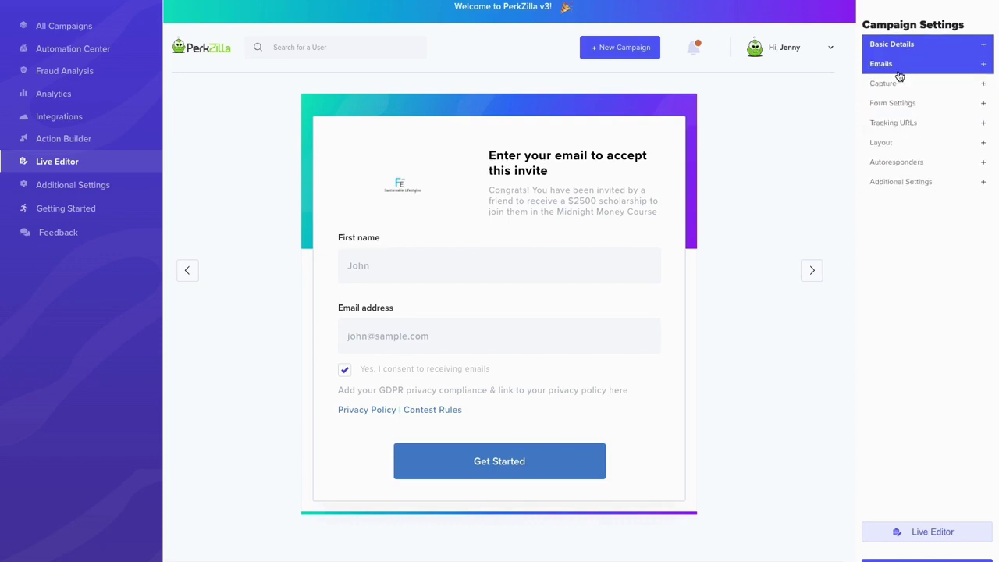
click(898, 70)
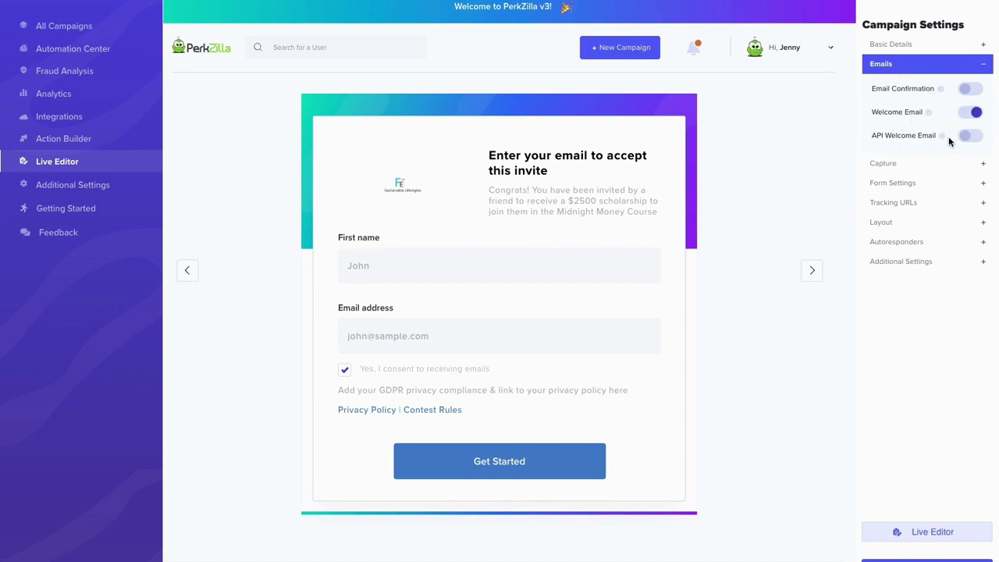
mouse_move(941, 138)
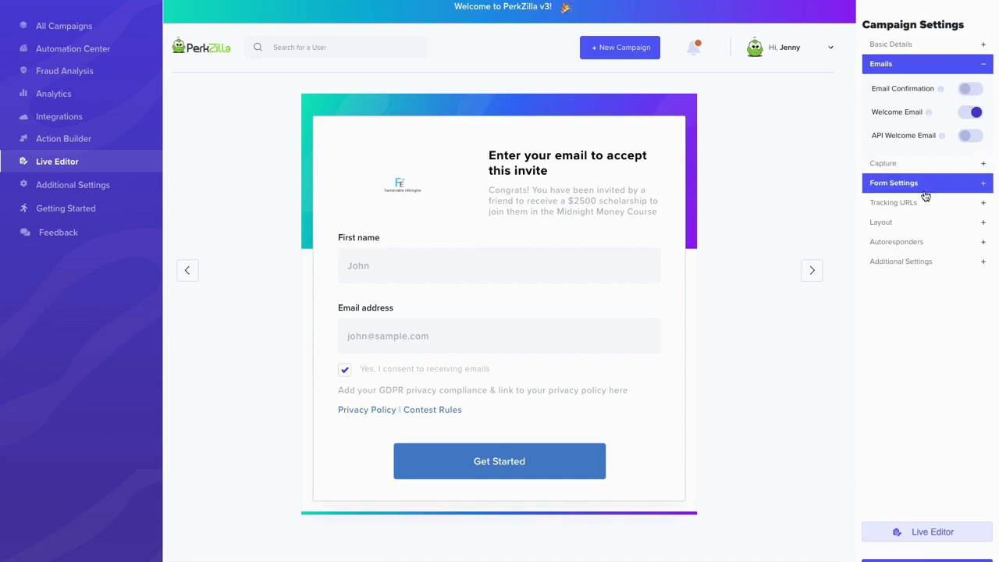
In Capture, try Email Only and Email + Name, then settle on Email + Split Name
click(884, 165)
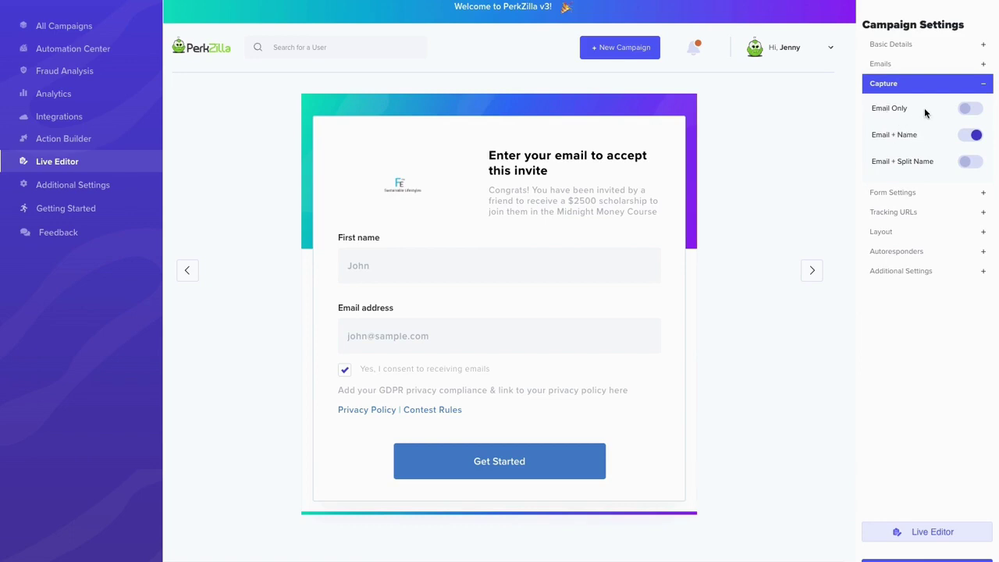
click(975, 110)
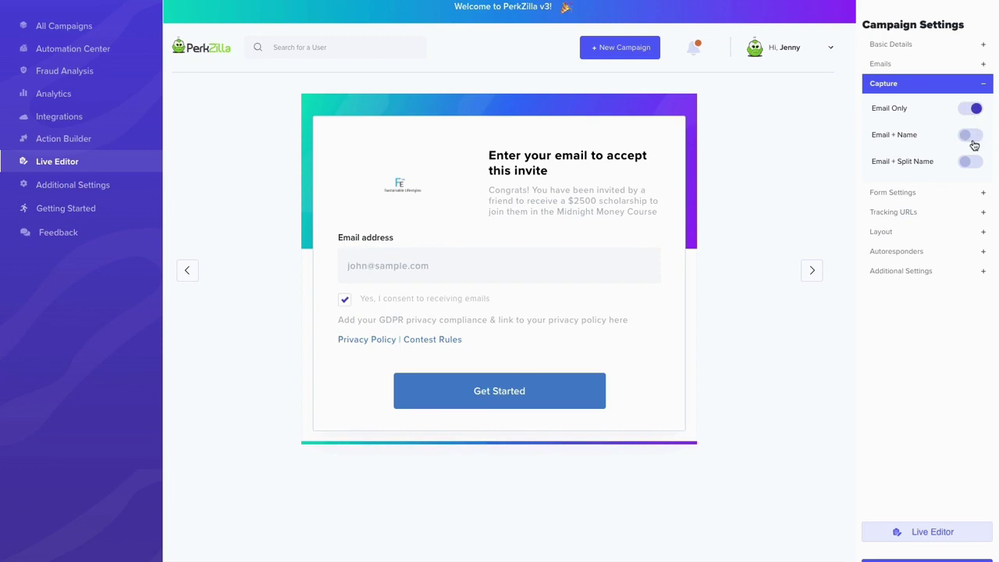
click(976, 137)
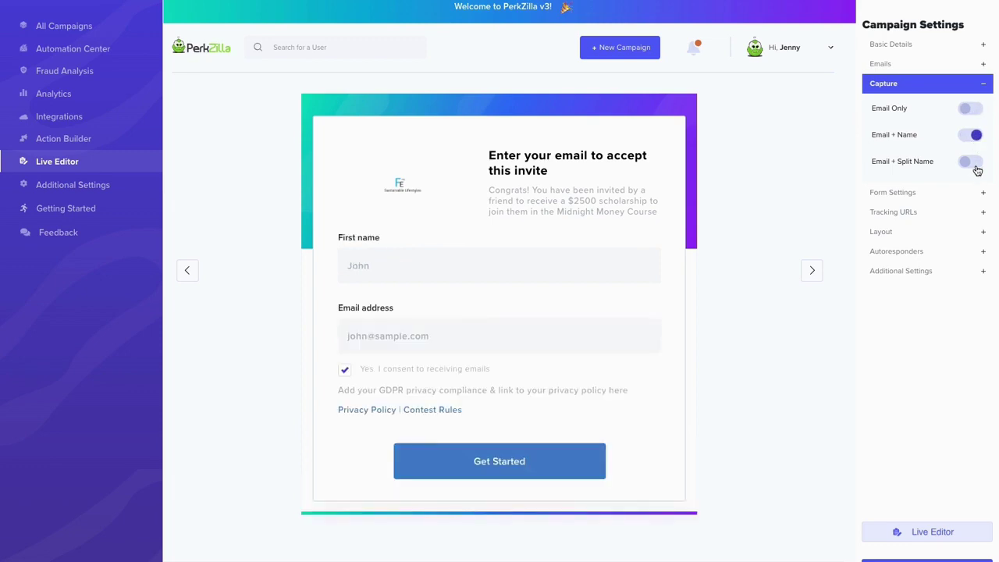
click(972, 166)
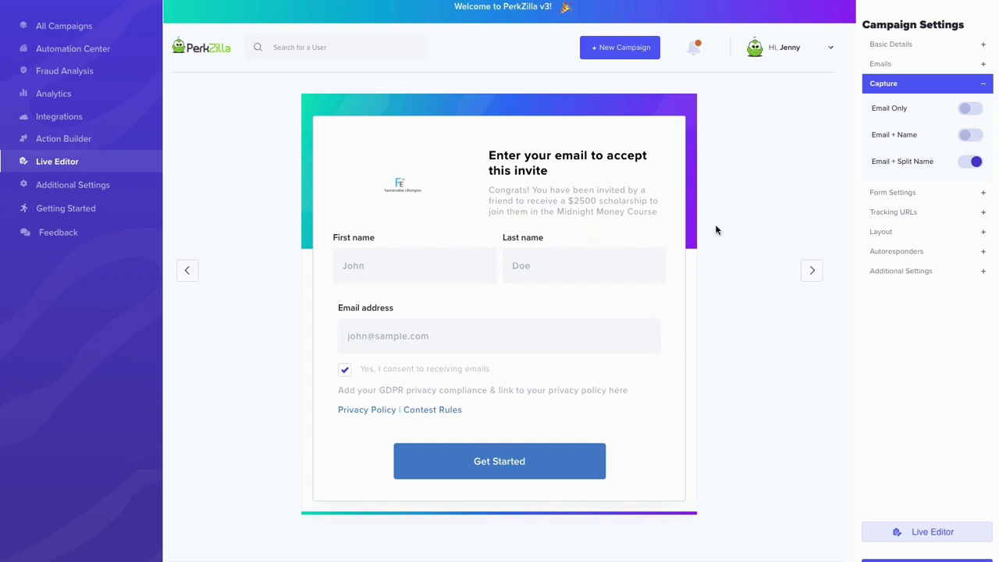
Step through the welcome, Rewards & Unlocks and unsubscribe previews, then return to the Live Editor
click(809, 273)
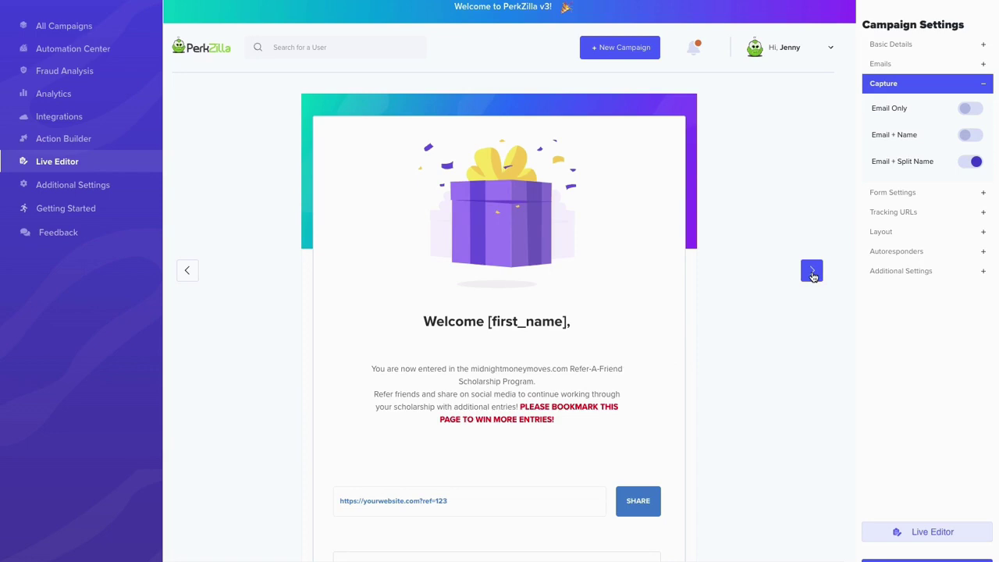
click(811, 273)
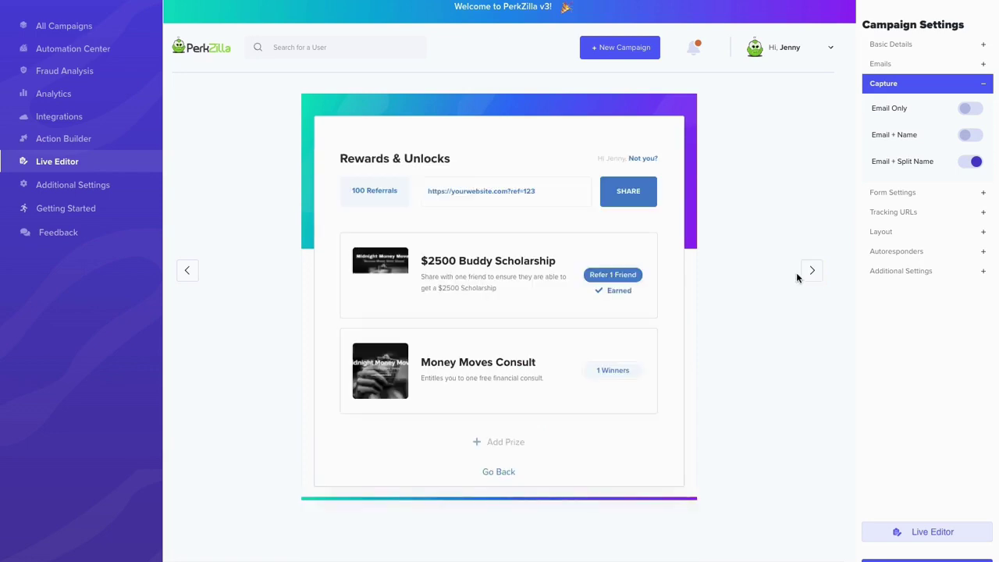
click(810, 273)
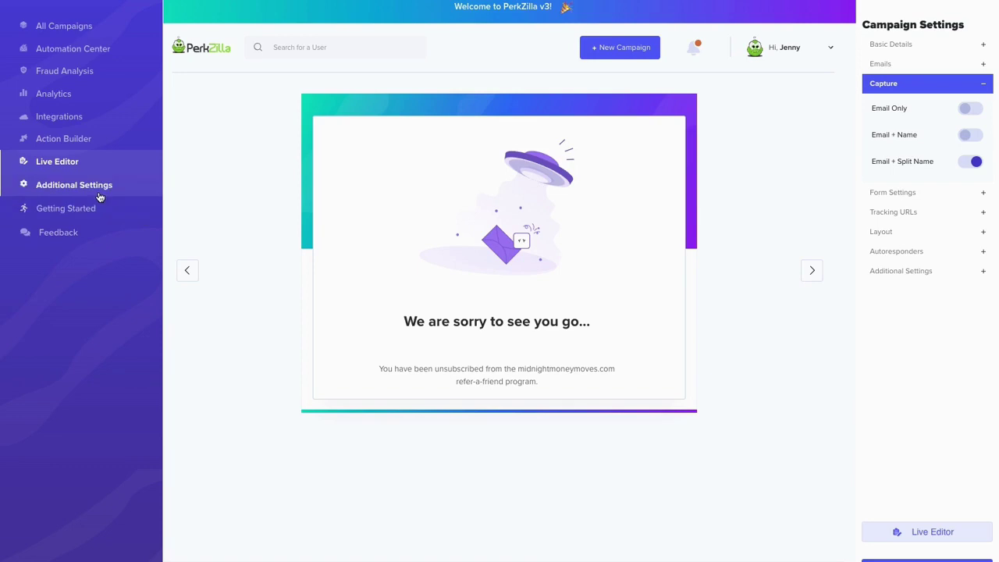
click(67, 163)
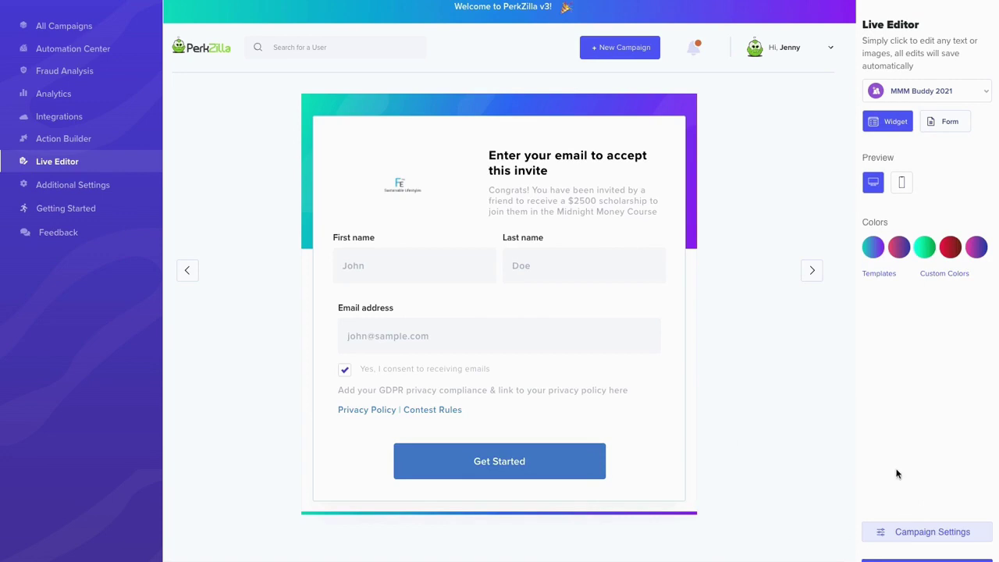
Switch the Live Editor to the Test campaign and bring up its embed code dialog
click(978, 91)
click(938, 138)
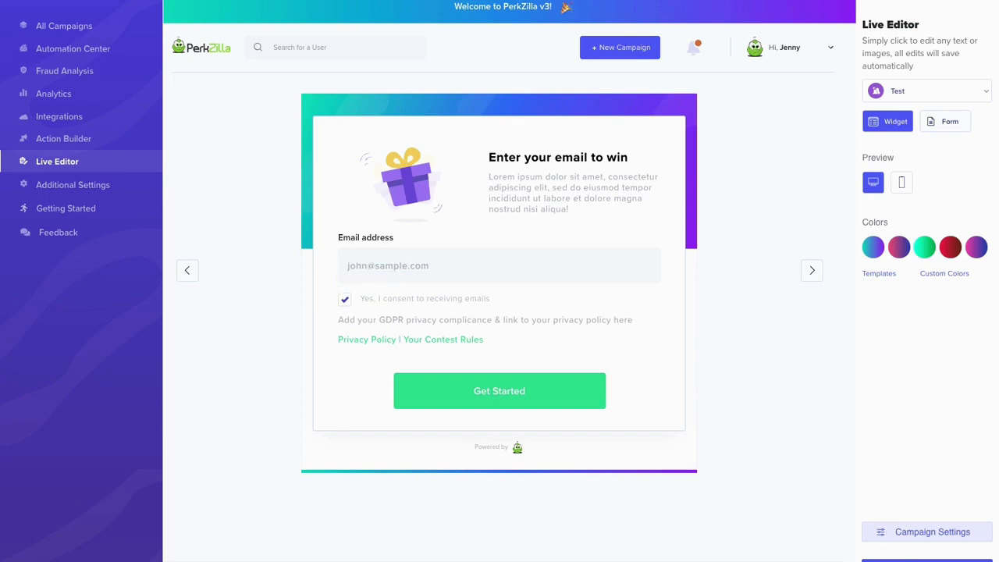
click(926, 560)
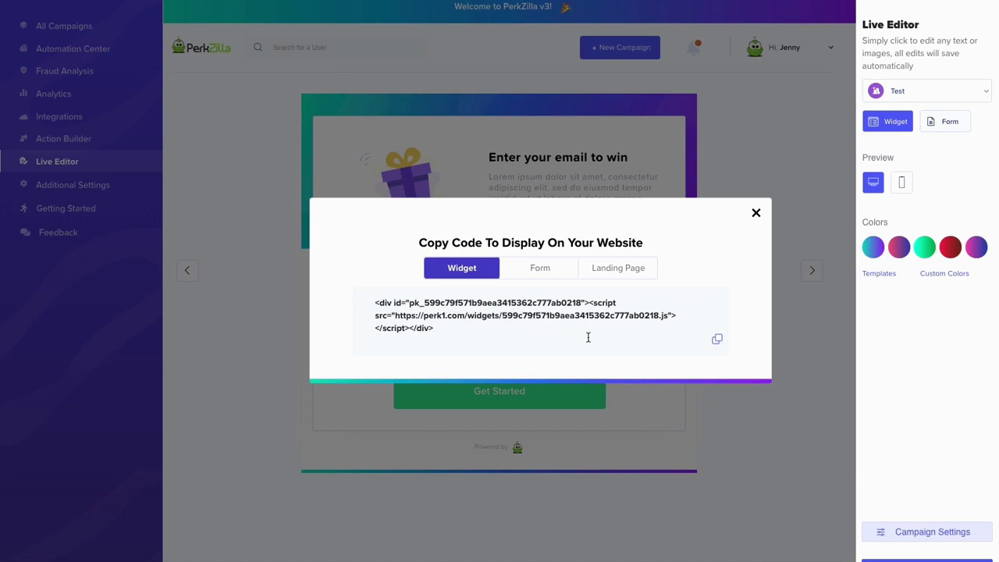
click(537, 269)
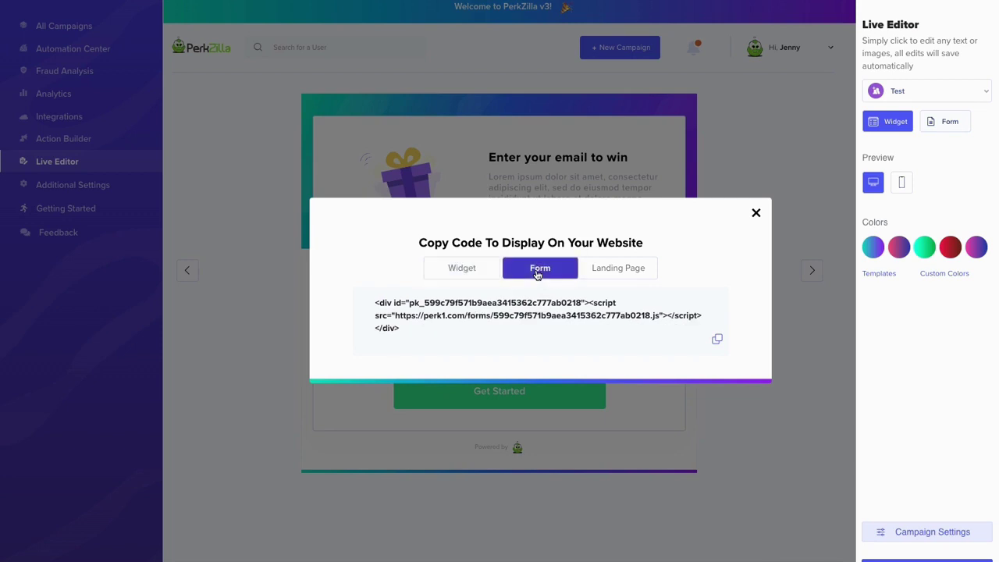
click(605, 271)
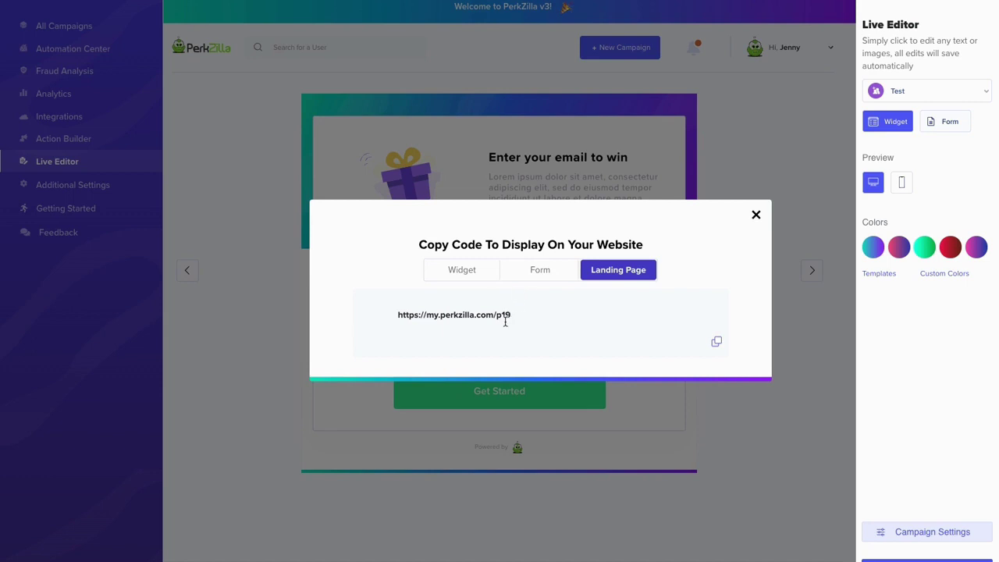
click(479, 273)
click(530, 270)
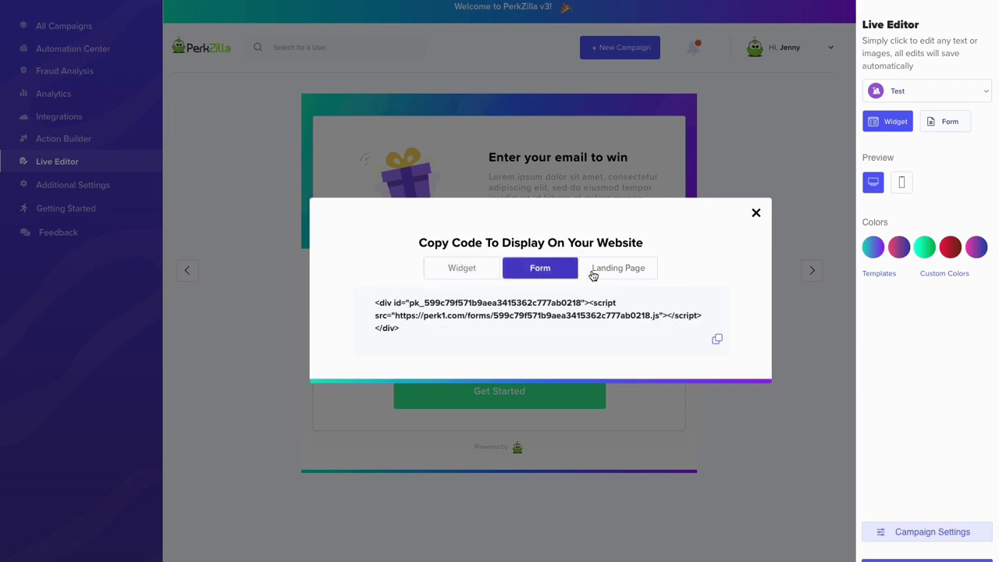
click(592, 270)
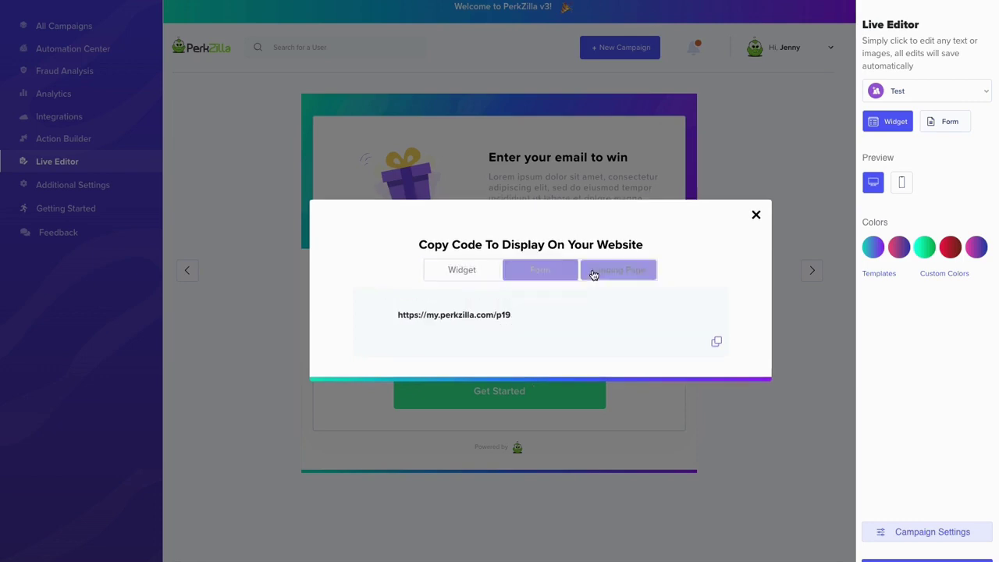
Close the Copy Code dialog, returning to the Test campaign's 'Enter your email to win' widget
click(755, 215)
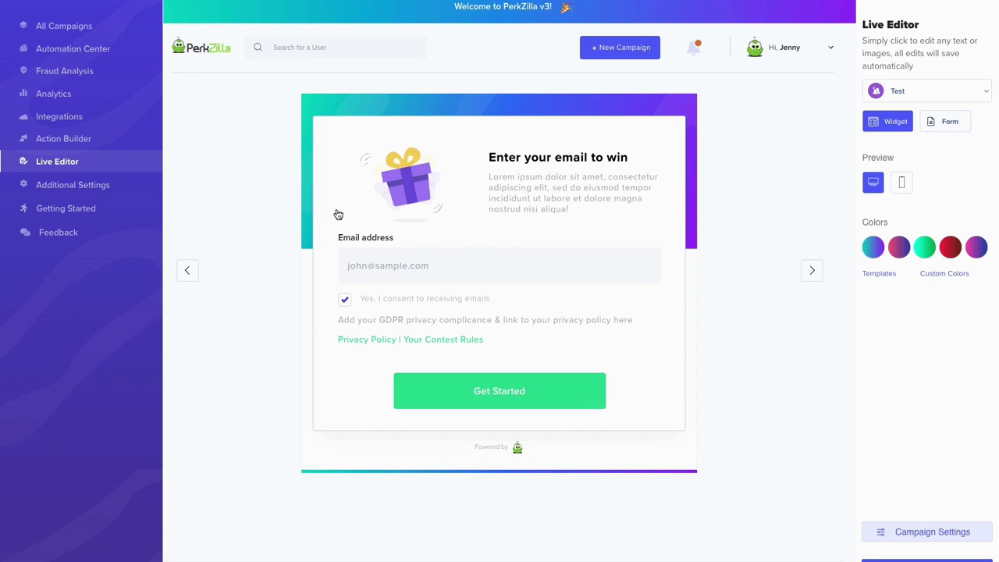
drag(338, 214, 333, 212)
drag(333, 212, 333, 212)
drag(332, 212, 329, 211)
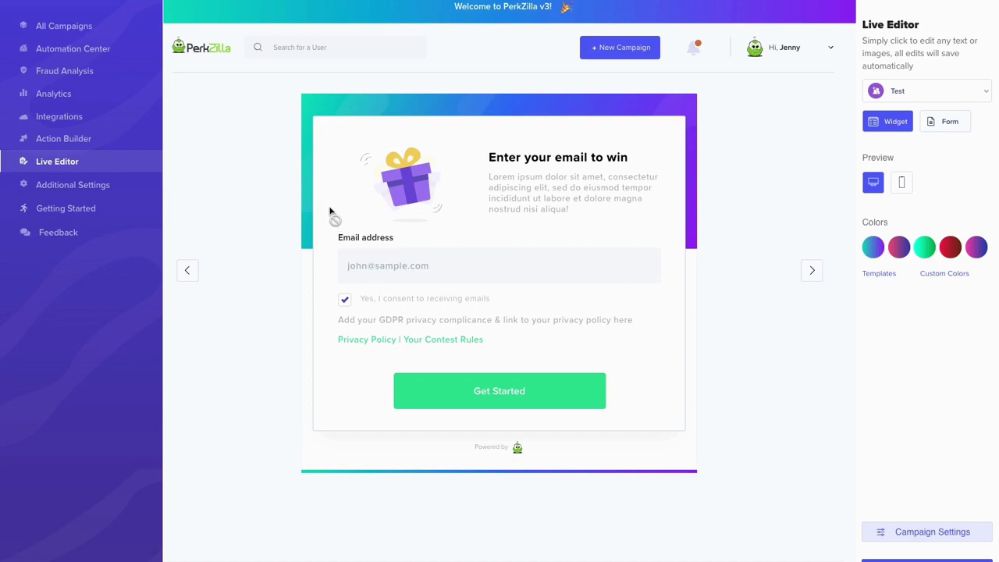